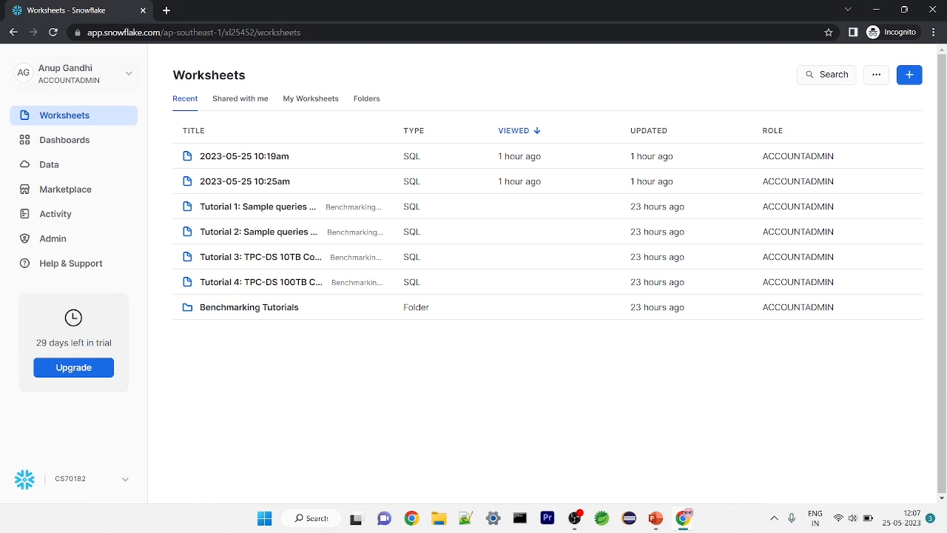
pyautogui.hotkey('ctrl', 'a')
pyautogui.moveTo(159, 285); pyautogui.dragTo(111, 265)
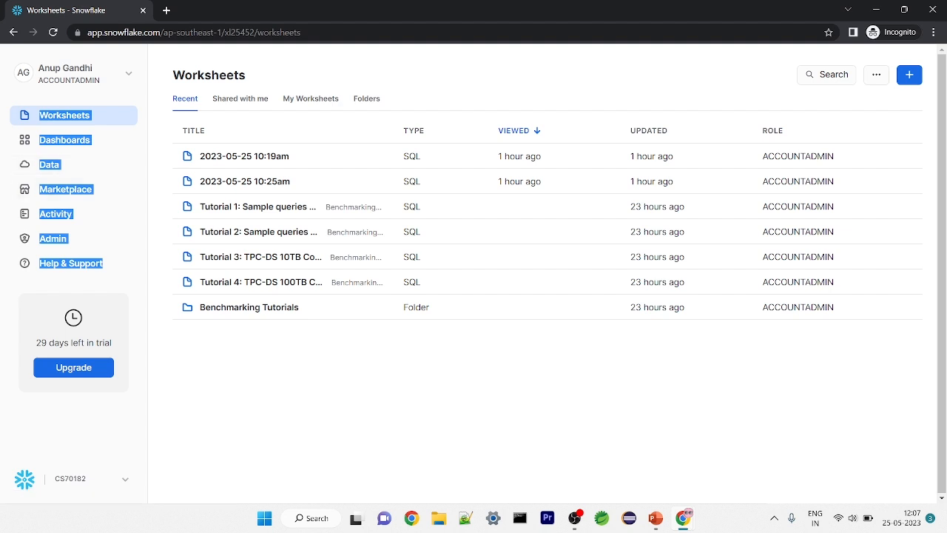
pyautogui.click(333, 399)
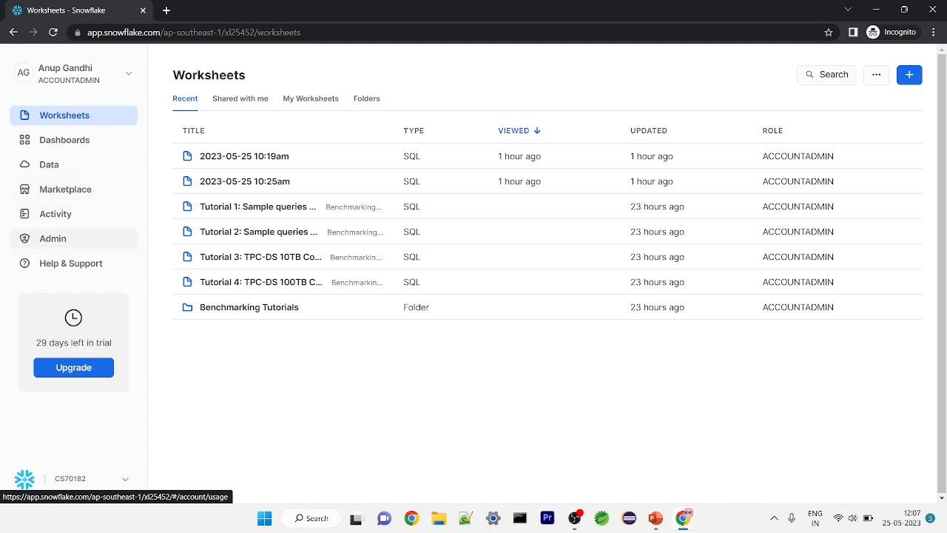
# - Go to the warehouse administration page and start creating a new warehouse
pyautogui.click(52, 238)
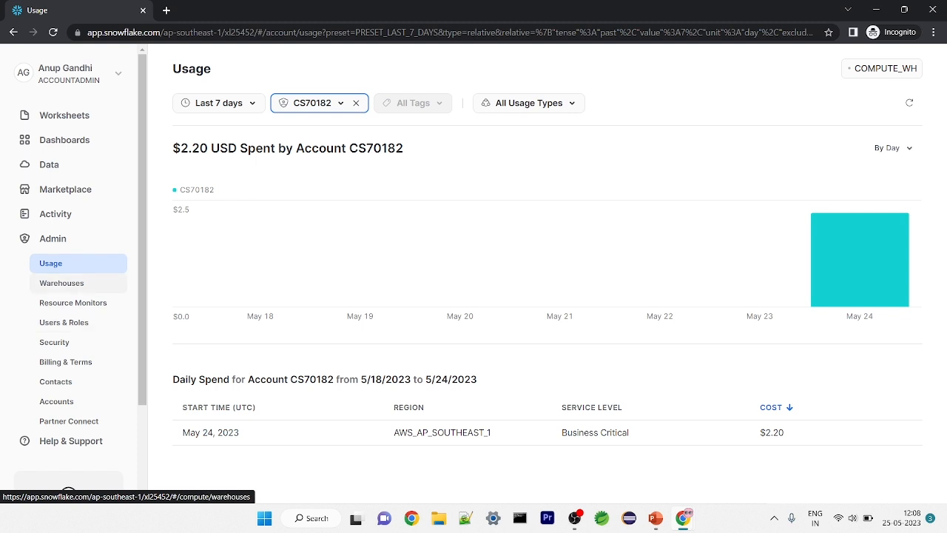
pyautogui.click(61, 283)
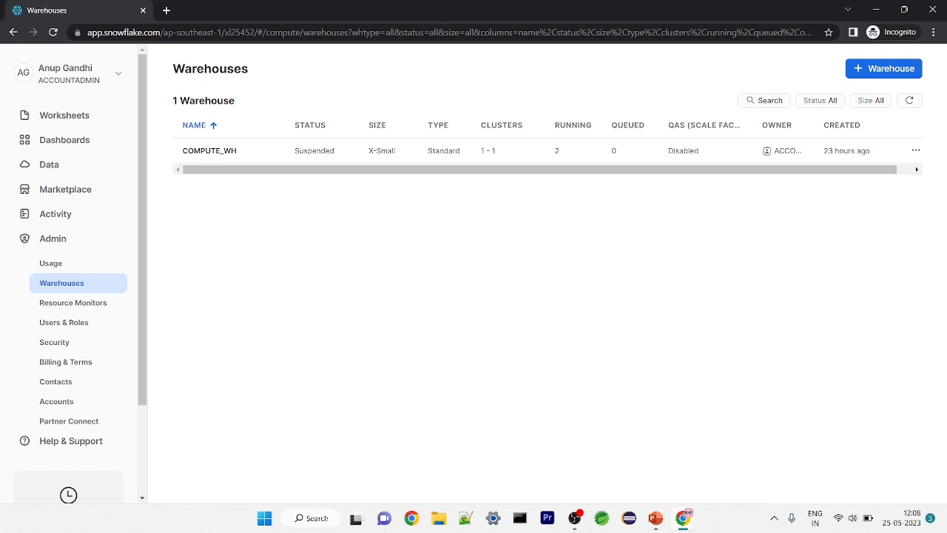
pyautogui.click(884, 68)
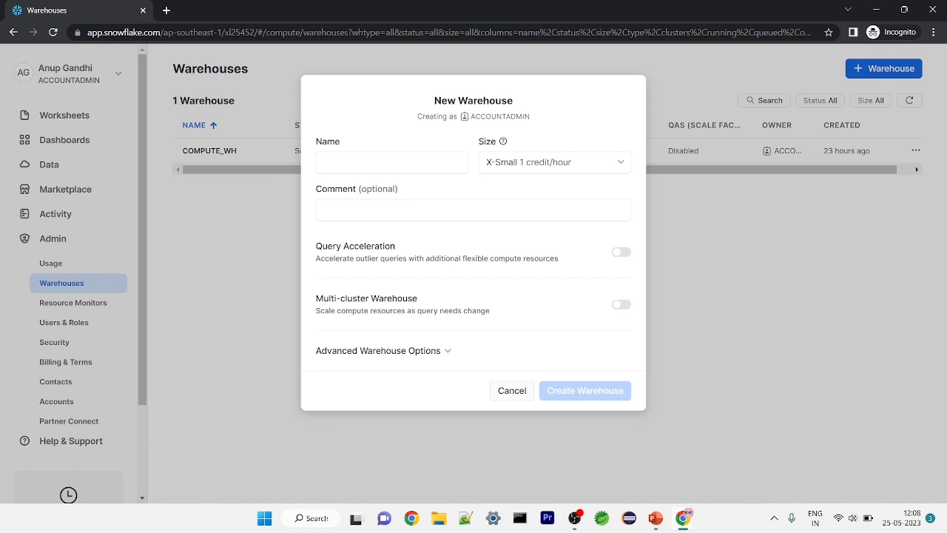
pyautogui.click(392, 163)
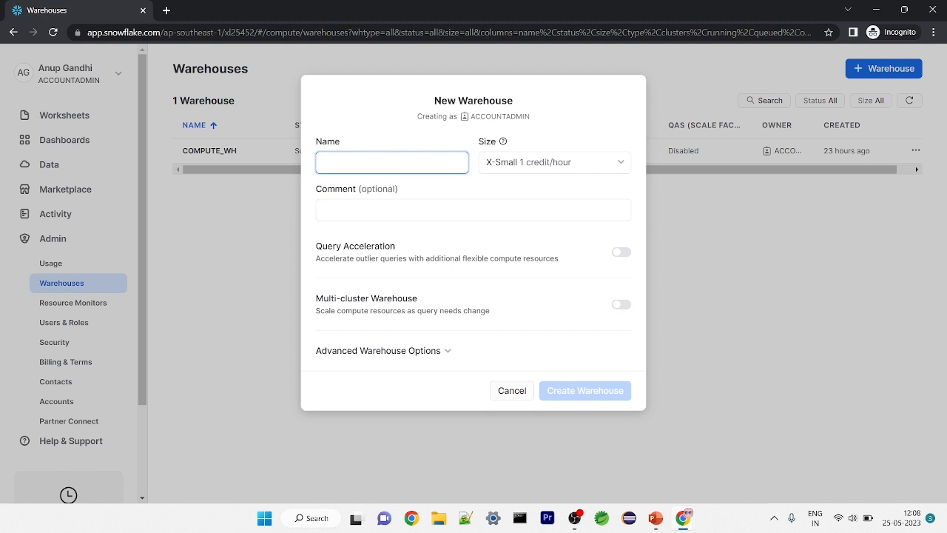
# - Expand the advanced warehouse options in the new warehouse form
pyautogui.click(384, 351)
pyautogui.scroll(-1, 473, 281)
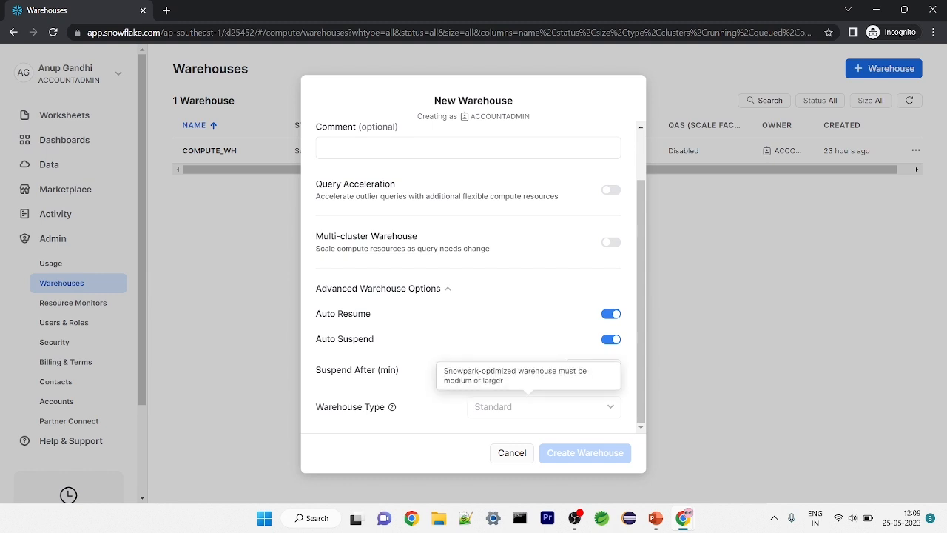
pyautogui.scroll(2, 473, 274)
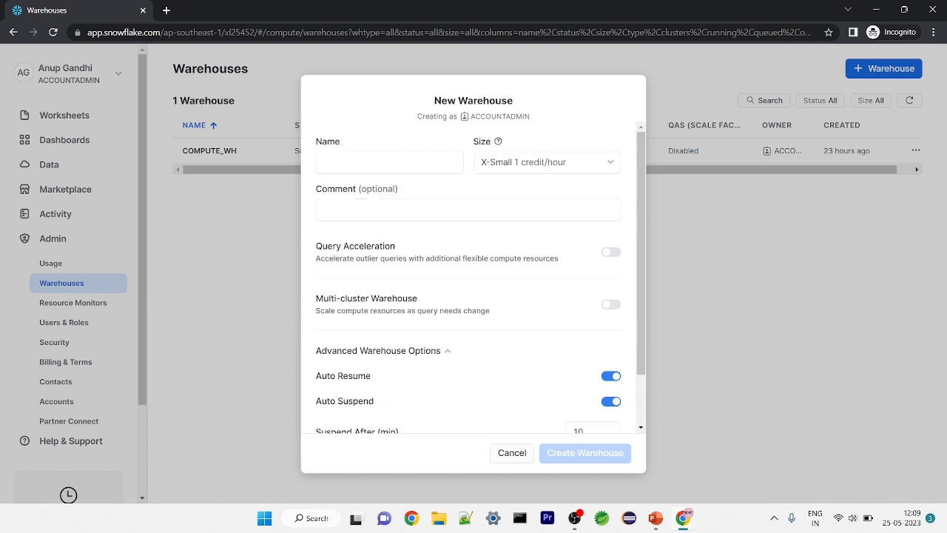
# - Name the new warehouse DEMO_WH and set its size to Large (8 credits/hour)
pyautogui.click(389, 163)
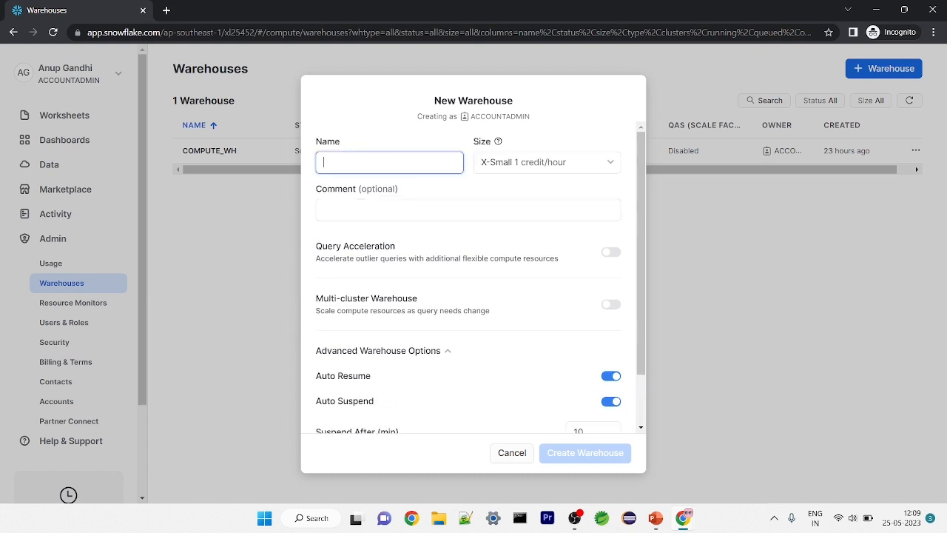
pyautogui.write('D')
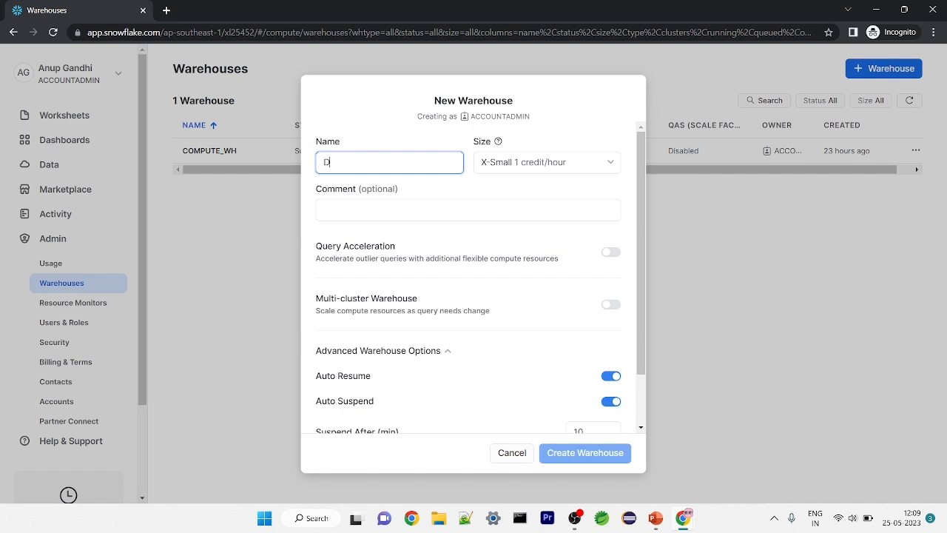
pyautogui.write('EMO_WH')
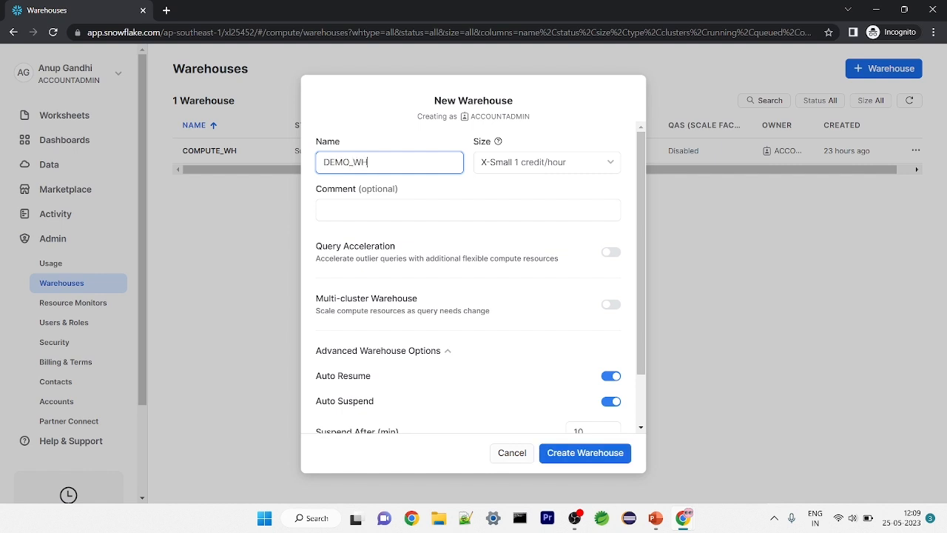
pyautogui.click(546, 162)
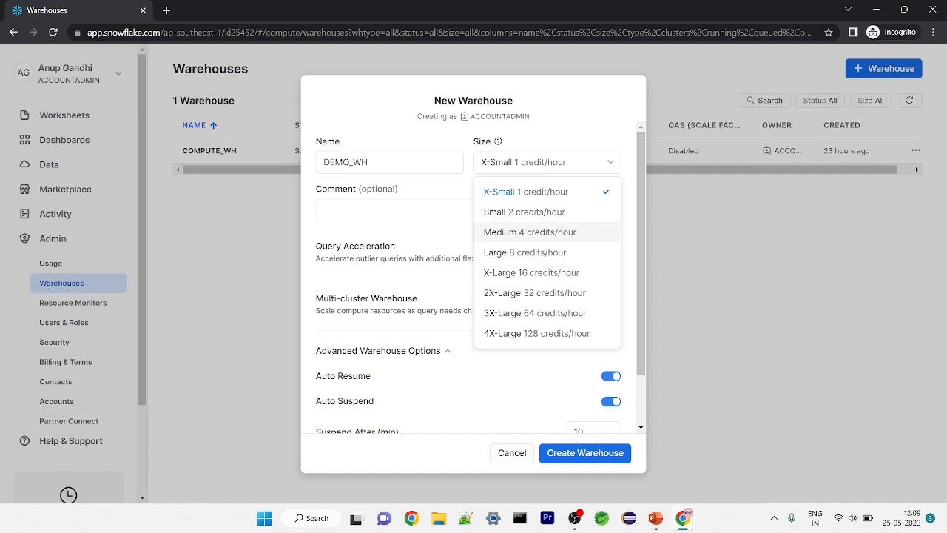
pyautogui.click(525, 252)
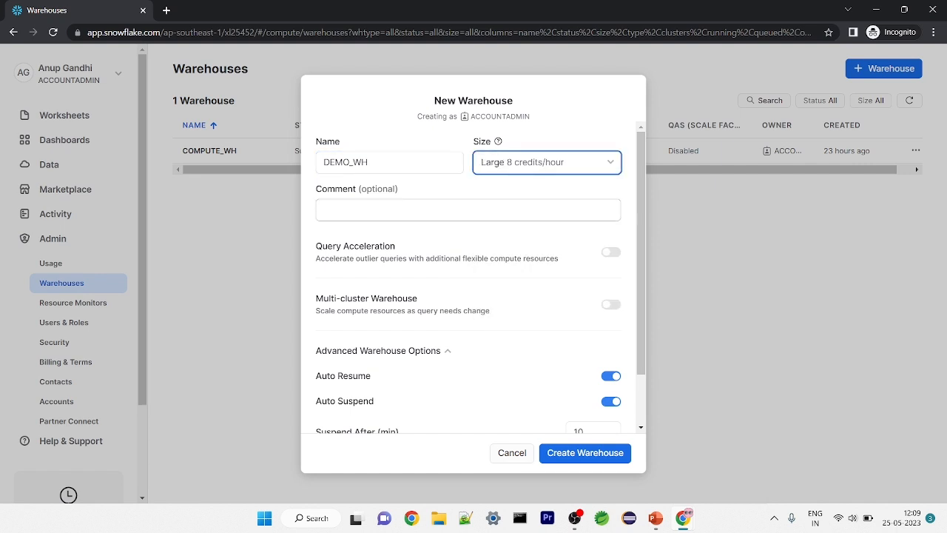
# - Enter the comment "This is a demo warehouse" for the new warehouse
pyautogui.press('Tab')
pyautogui.write('This is')
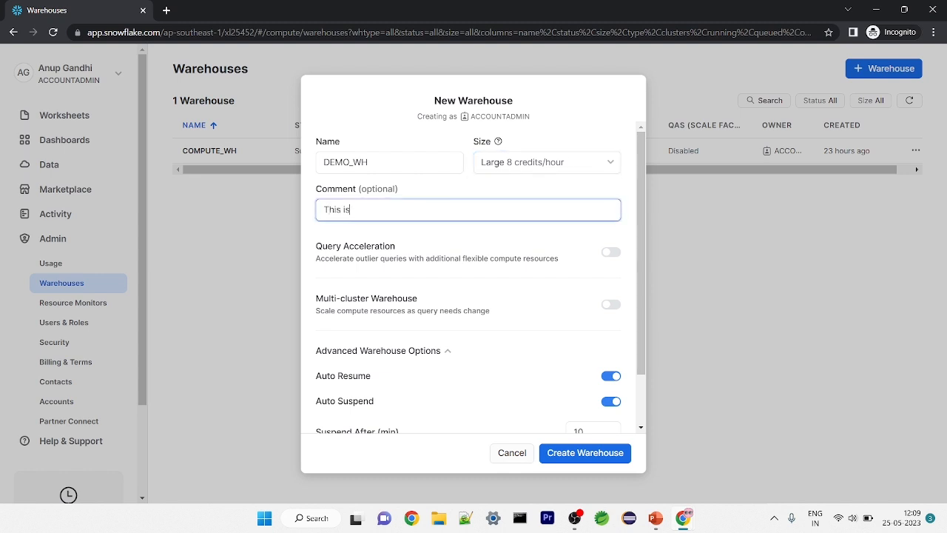
pyautogui.write(' a demo warehouse')
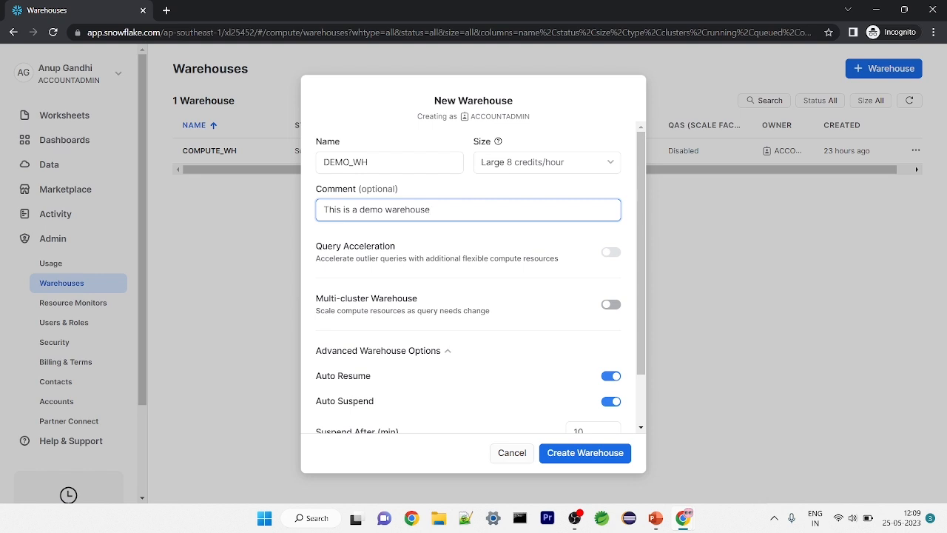
# - Enable the multi-cluster option for the warehouse and choose Auto-scale as its mode
pyautogui.click(611, 304)
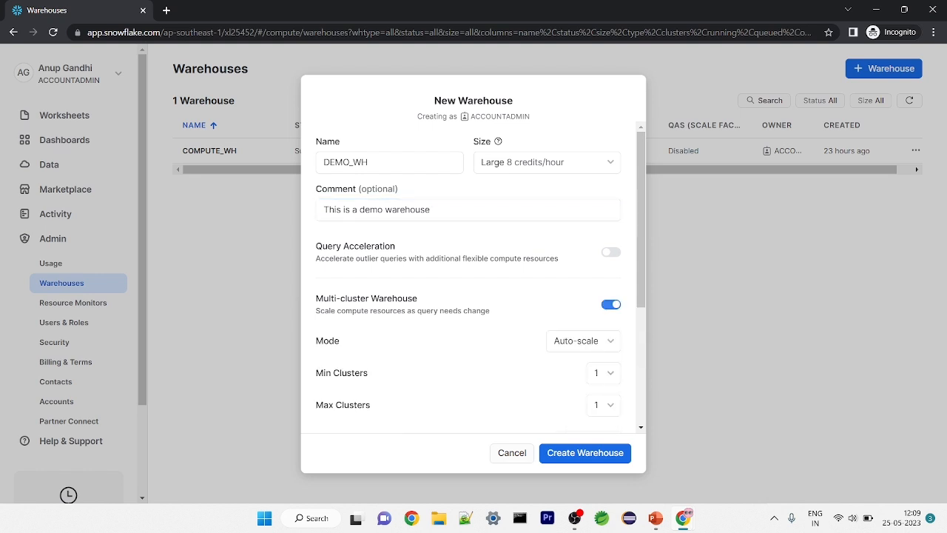
pyautogui.scroll(-2, 474, 277)
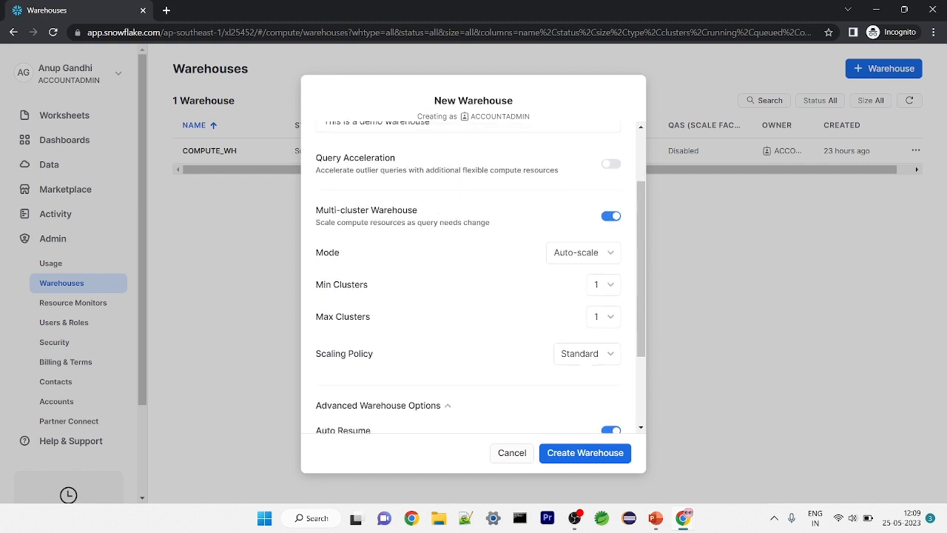
pyautogui.scroll(-1, 474, 277)
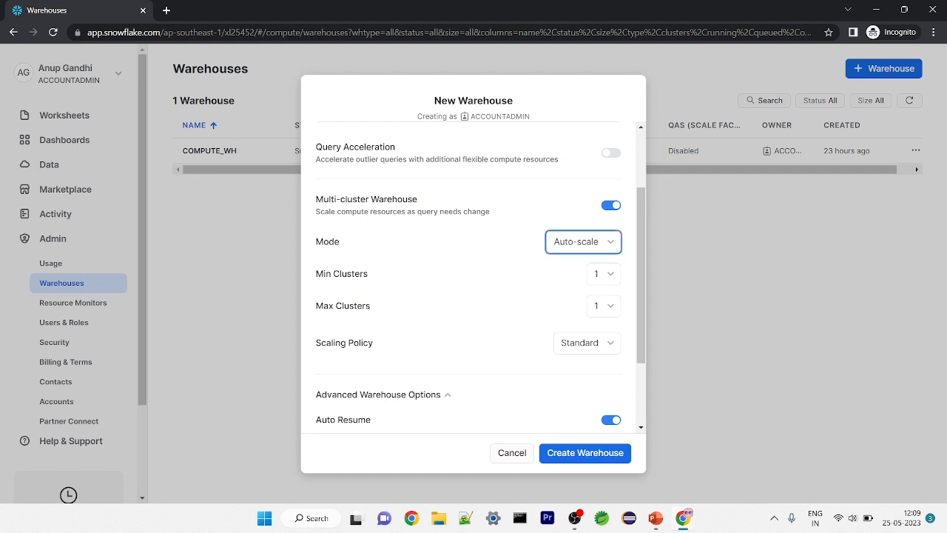
pyautogui.click(583, 241)
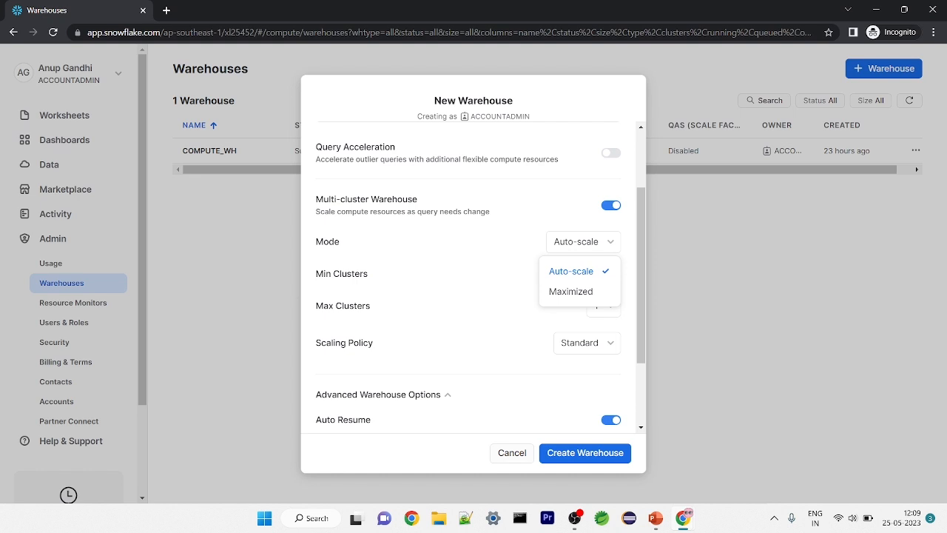
pyautogui.click(571, 270)
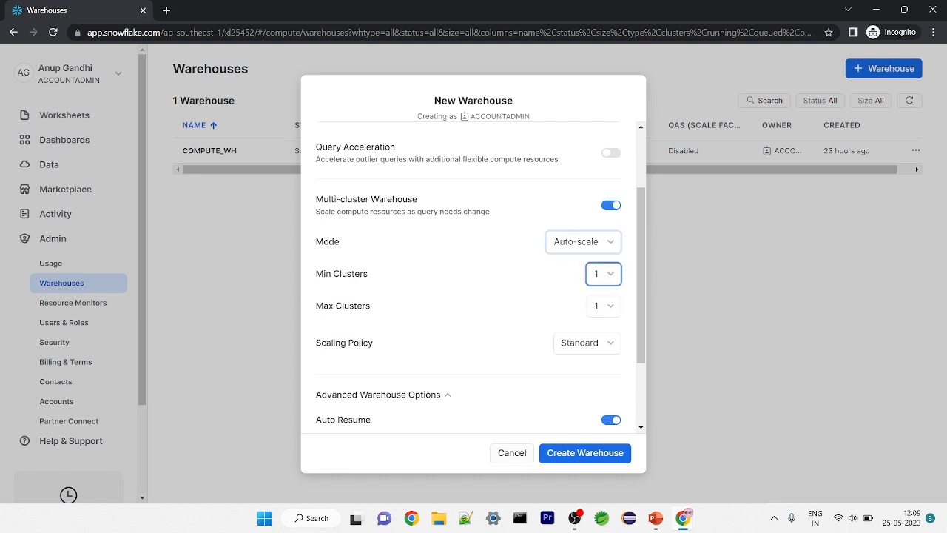
# - Set the warehouse's minimum clusters to 2 and maximum clusters to 4
pyautogui.click(603, 274)
pyautogui.click(589, 323)
pyautogui.click(603, 306)
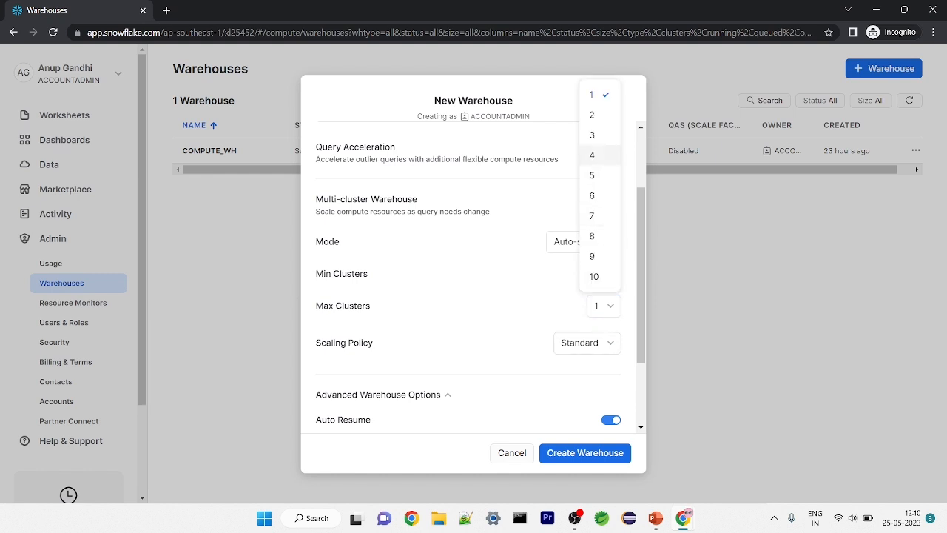
pyautogui.click(592, 154)
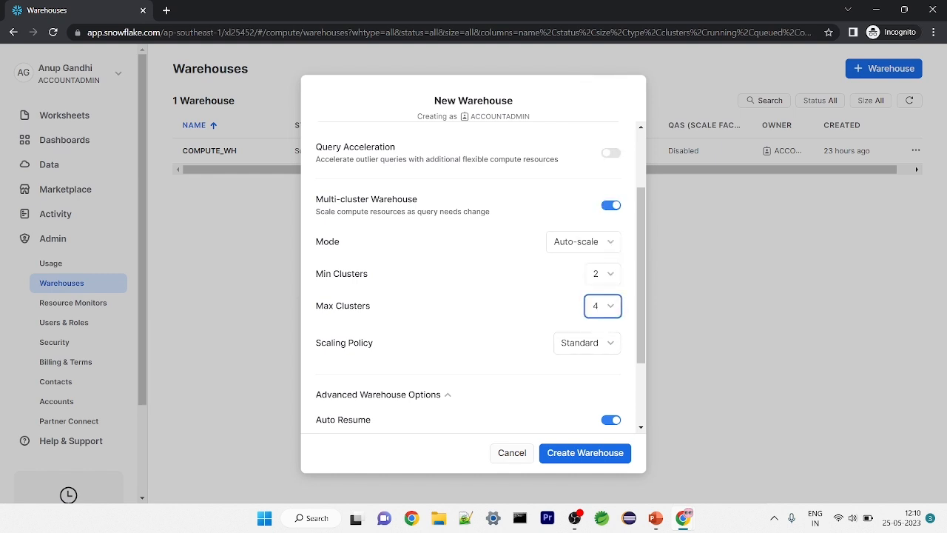
# - Examine the available choices for maximum clusters, minimum clusters and scaling policy without changing them
pyautogui.click(603, 305)
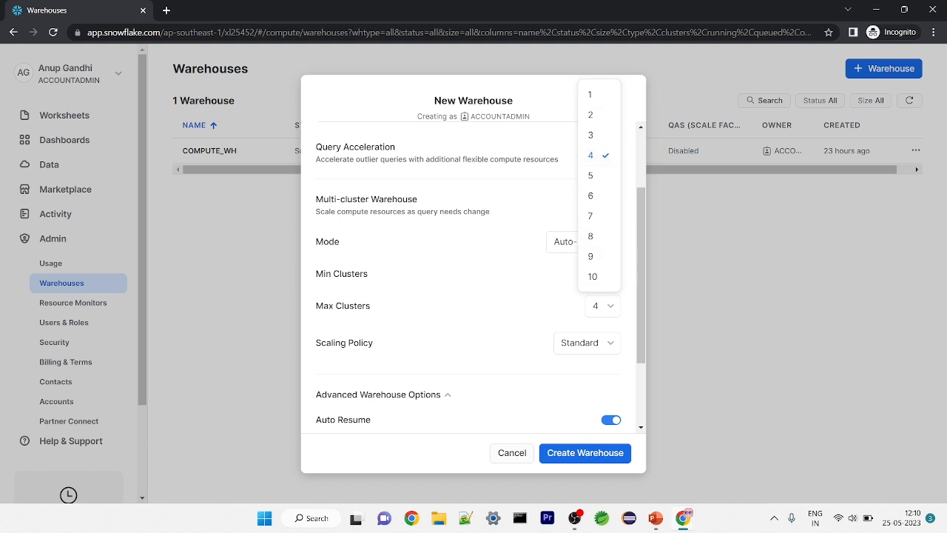
pyautogui.press('Escape')
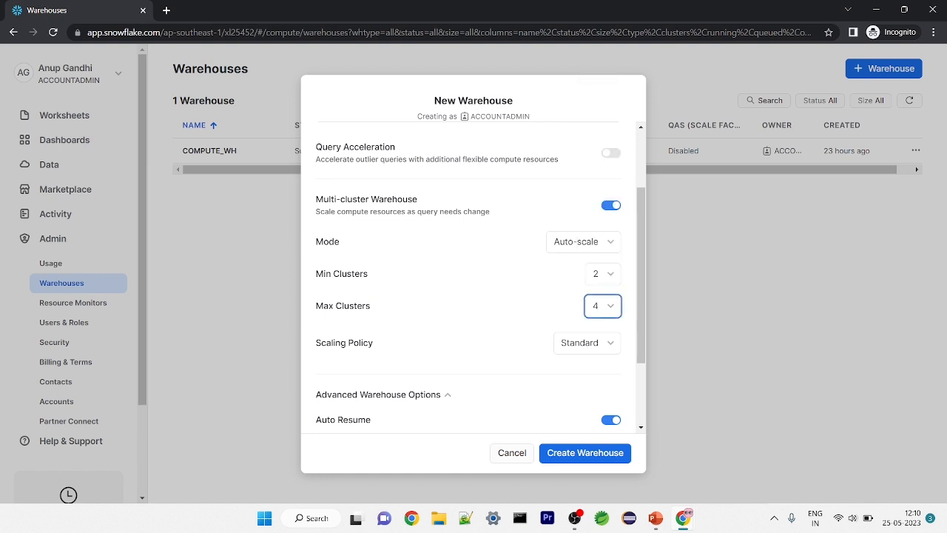
pyautogui.click(603, 274)
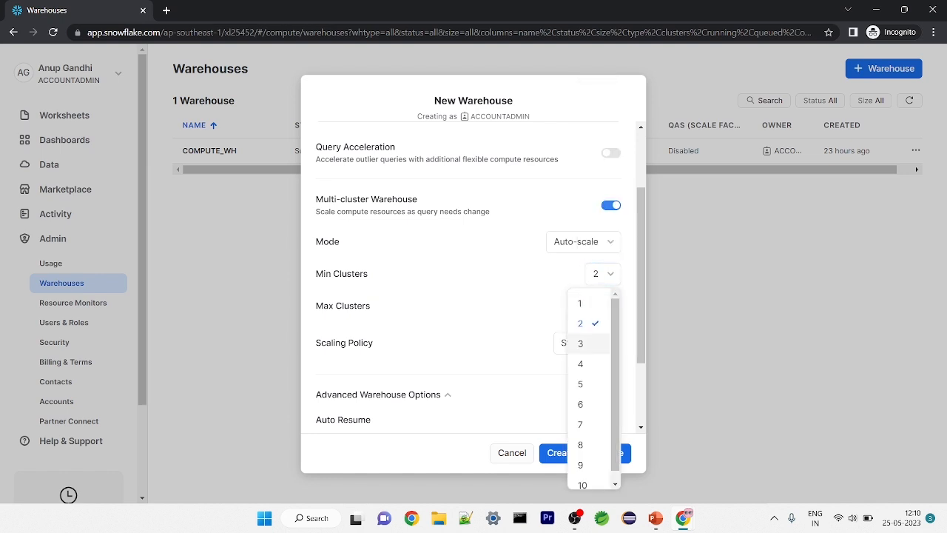
pyautogui.scroll(-1, 589, 346)
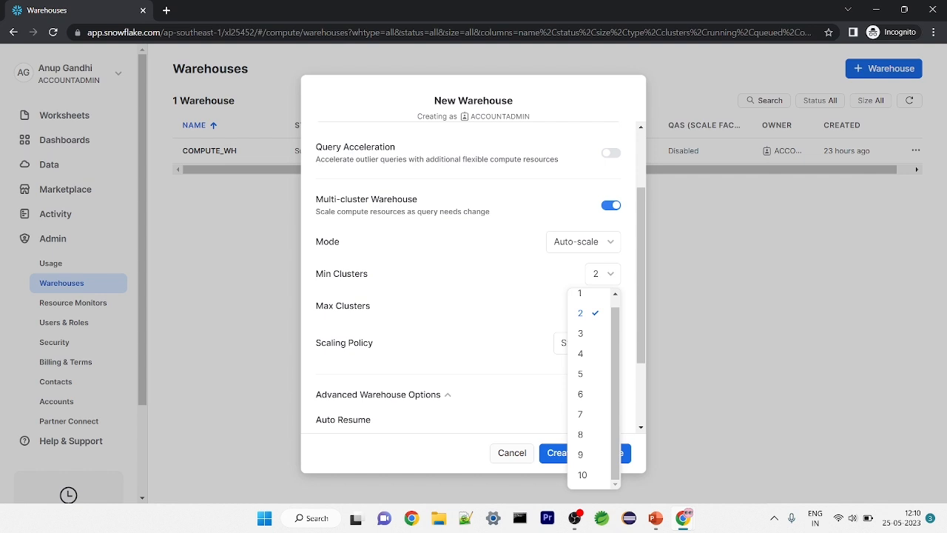
pyautogui.press('Escape')
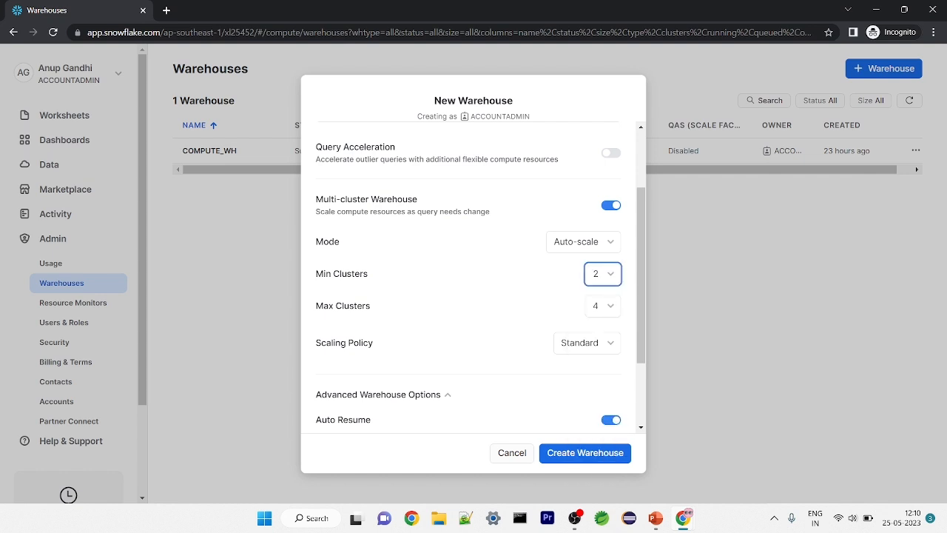
pyautogui.scroll(-2, 473, 277)
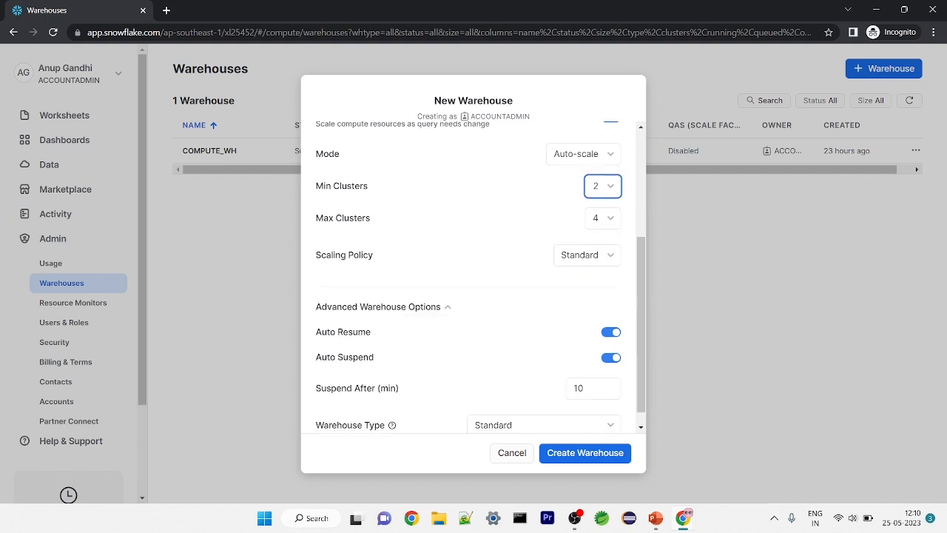
pyautogui.click(586, 240)
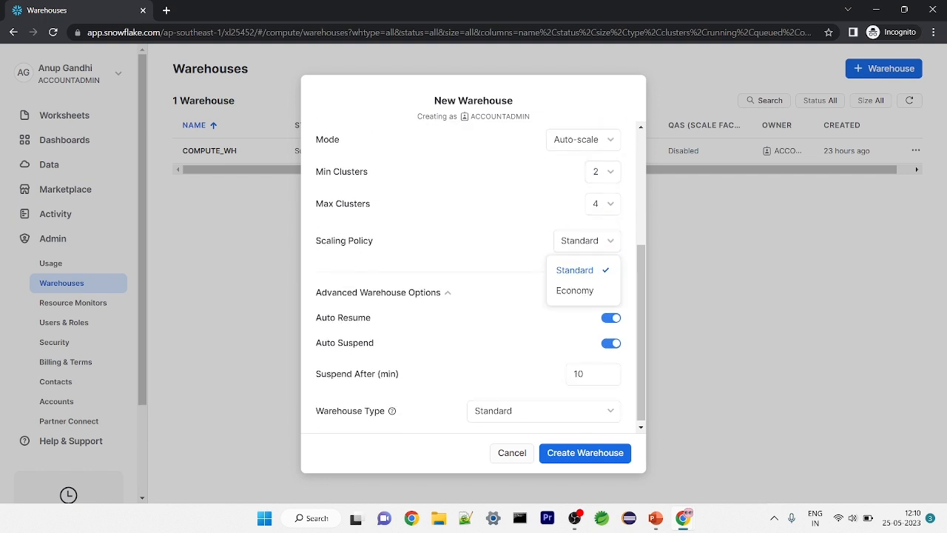
pyautogui.press('Escape')
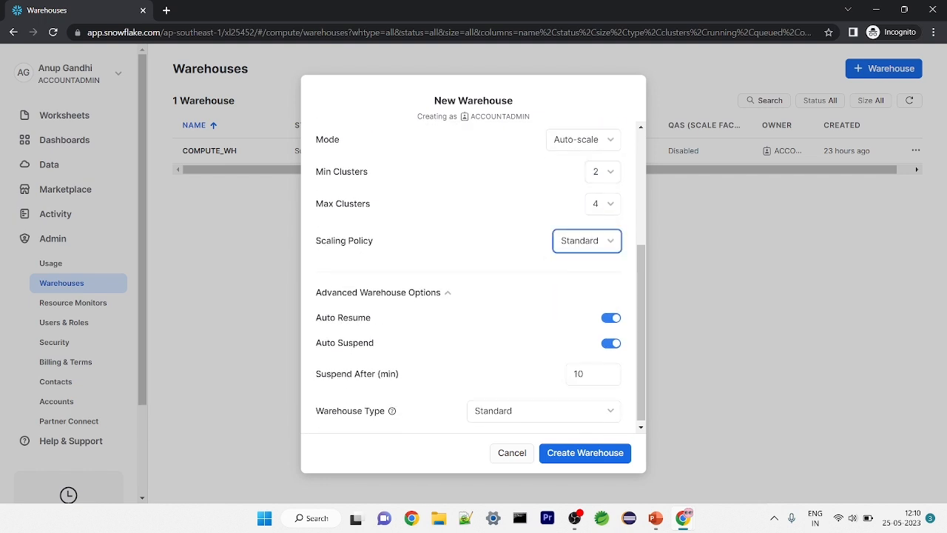
# - Set the warehouse to suspend after 5 minutes and keep Standard as the warehouse type
pyautogui.scroll(-1, 474, 278)
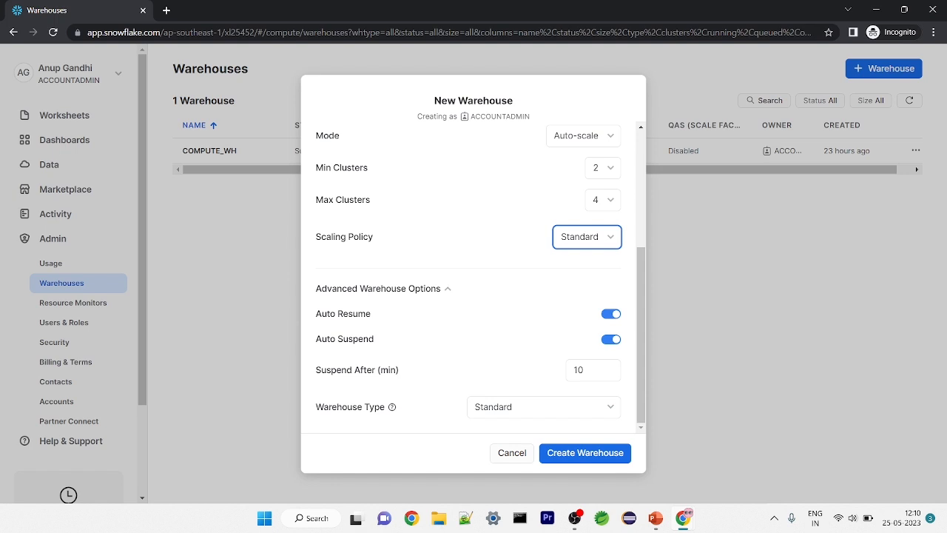
pyautogui.moveTo(588, 370); pyautogui.dragTo(572, 370)
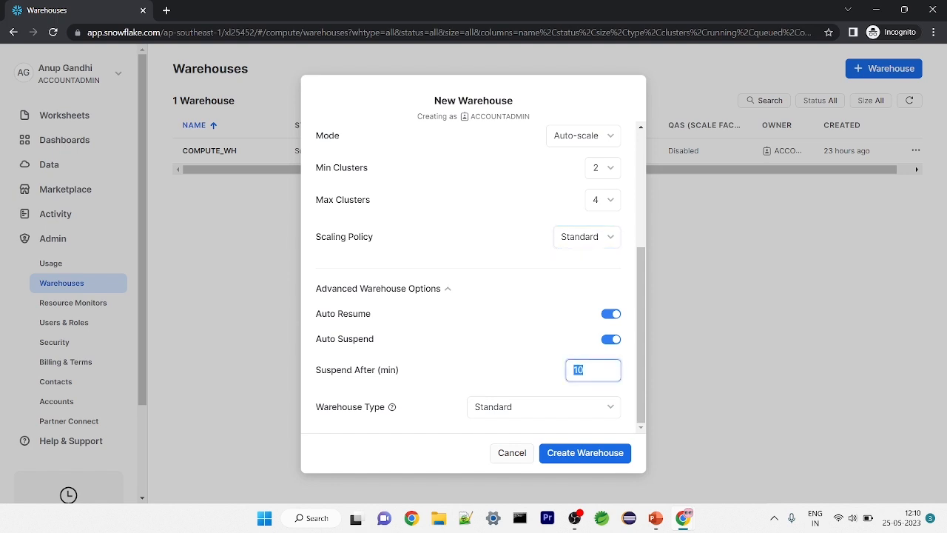
pyautogui.write('5')
pyautogui.press('Tab')
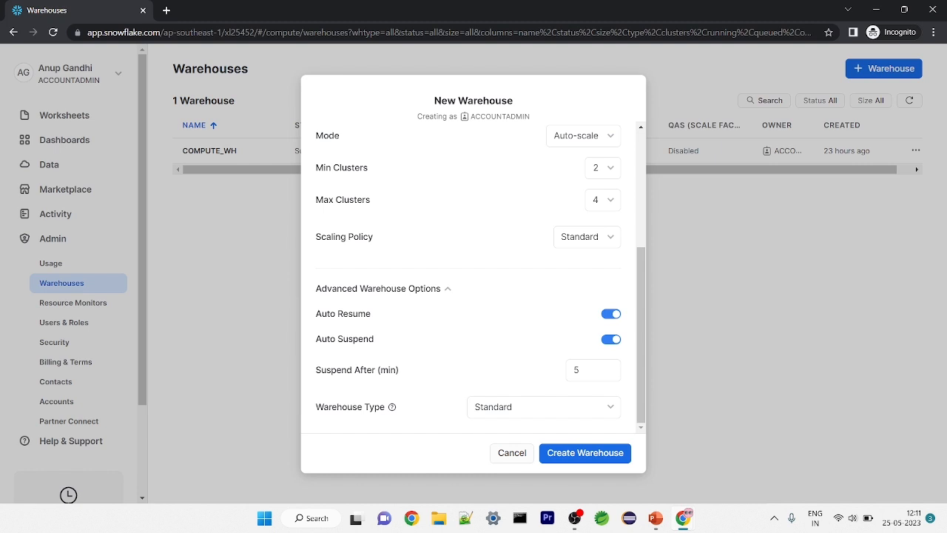
pyautogui.click(543, 407)
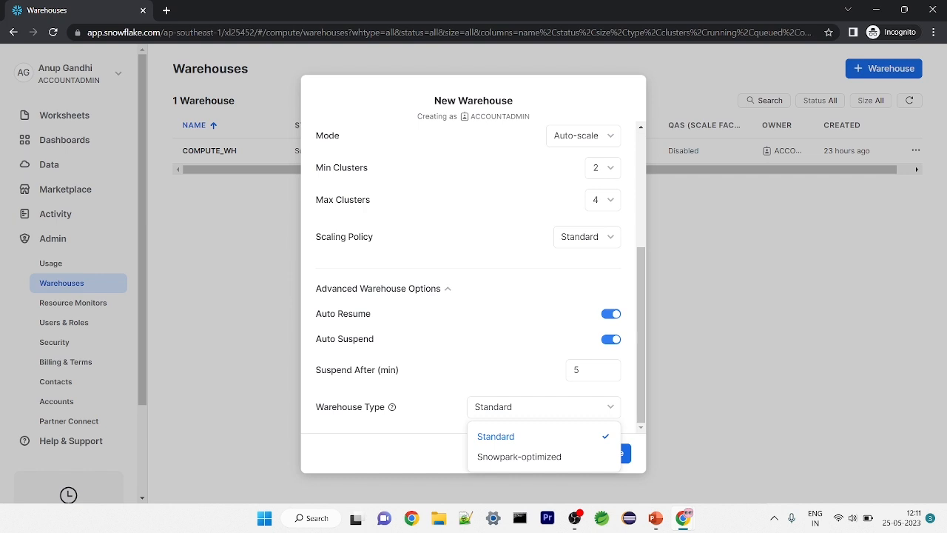
pyautogui.press('Escape')
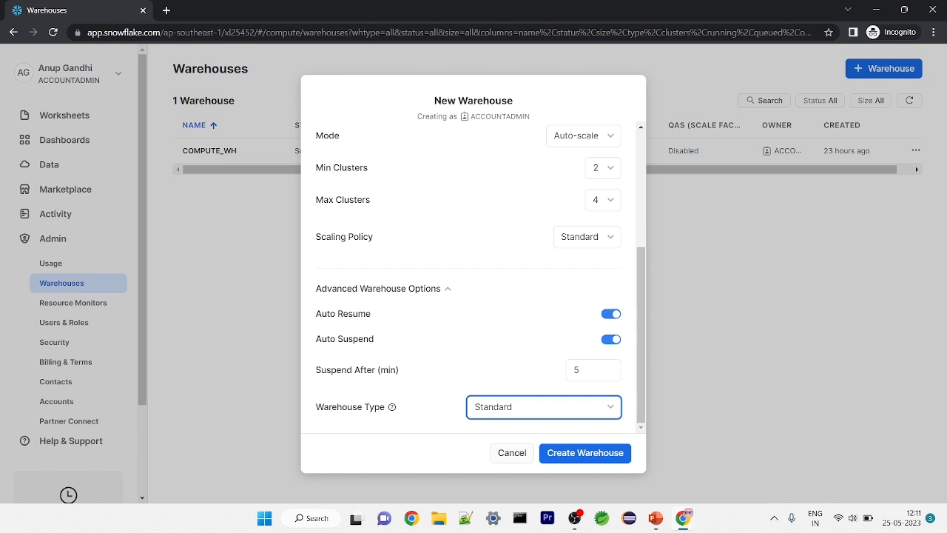
# - Examine the available warehouse types and sizes and review the new warehouse's settings without changing them
pyautogui.press('Return')
pyautogui.press('Down')
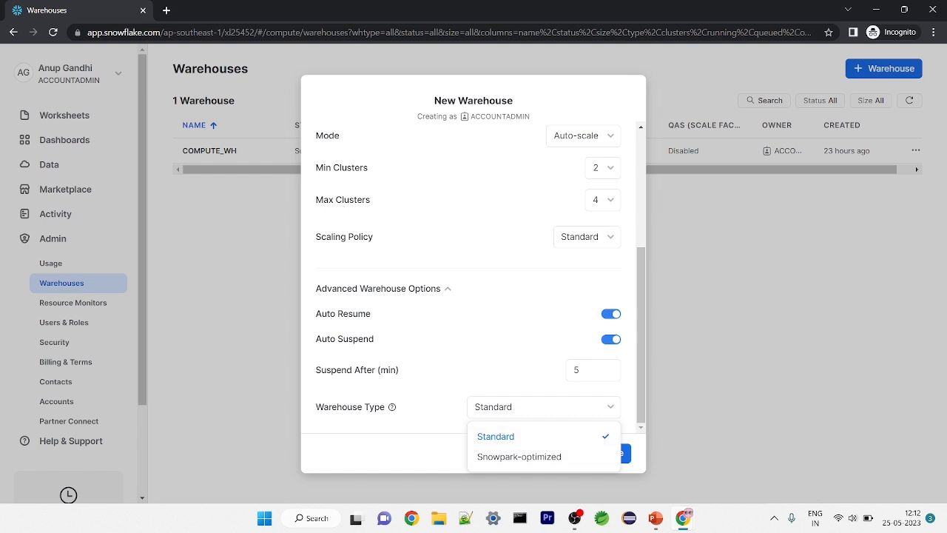
pyautogui.press('Escape')
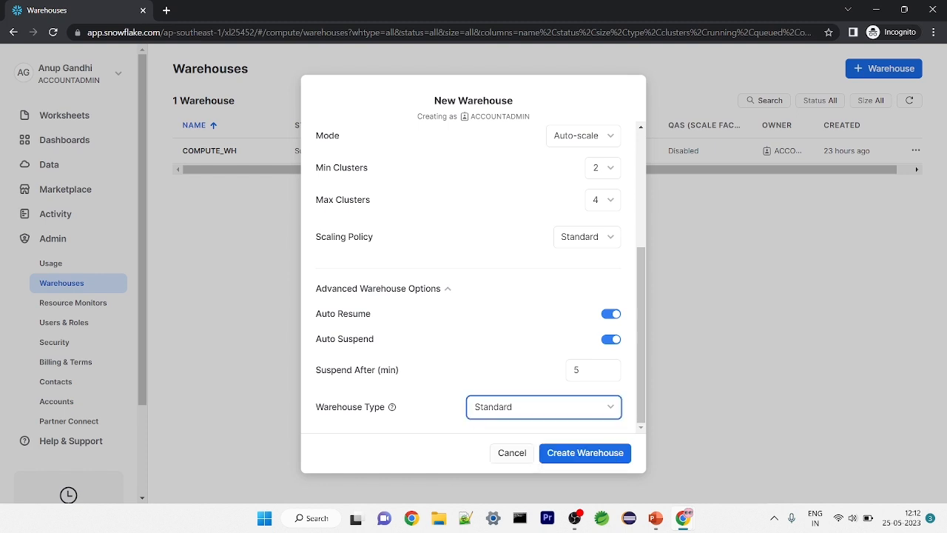
pyautogui.scroll(3, 474, 278)
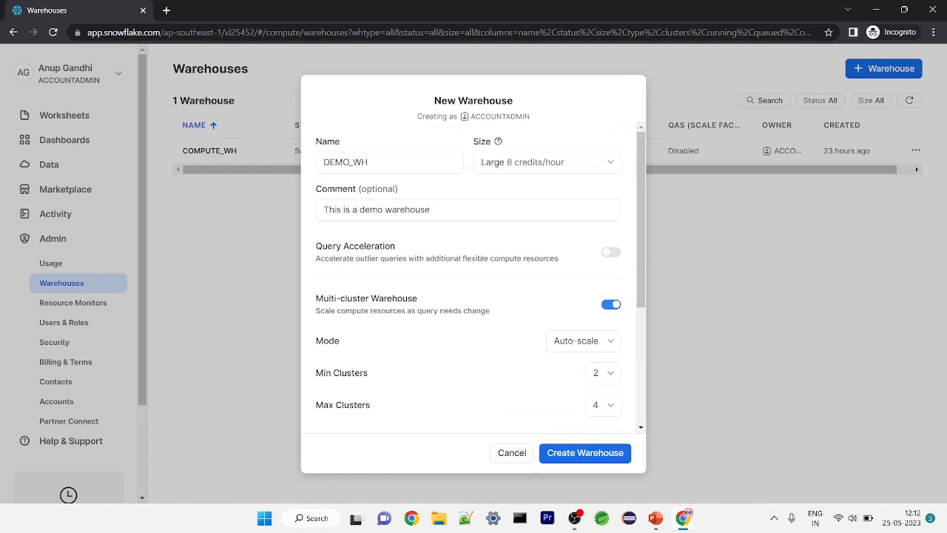
pyautogui.scroll(-3, 473, 277)
pyautogui.scroll(3, 473, 278)
pyautogui.click(547, 162)
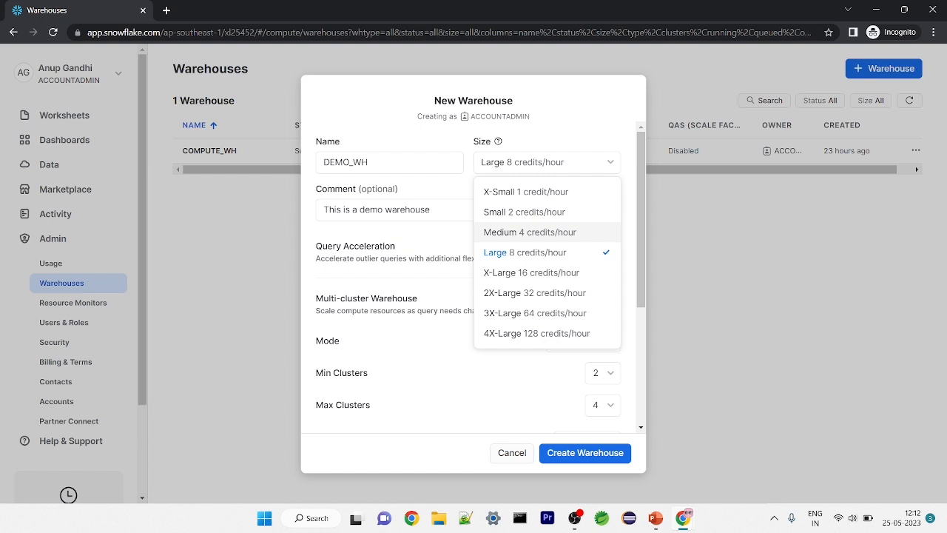
pyautogui.click(429, 275)
pyautogui.scroll(-4, 429, 275)
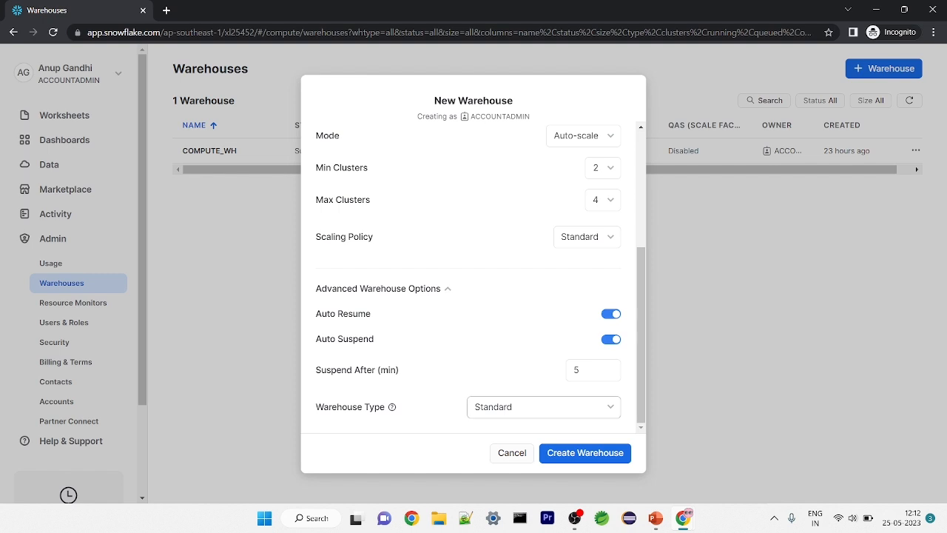
pyautogui.click(543, 407)
pyautogui.click(429, 348)
pyautogui.scroll(4, 429, 348)
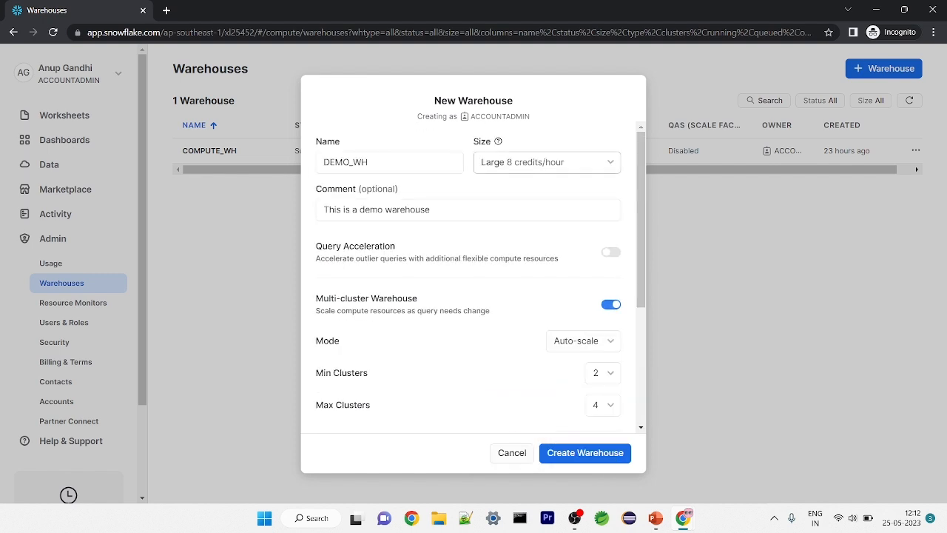
pyautogui.scroll(-3, 543, 406)
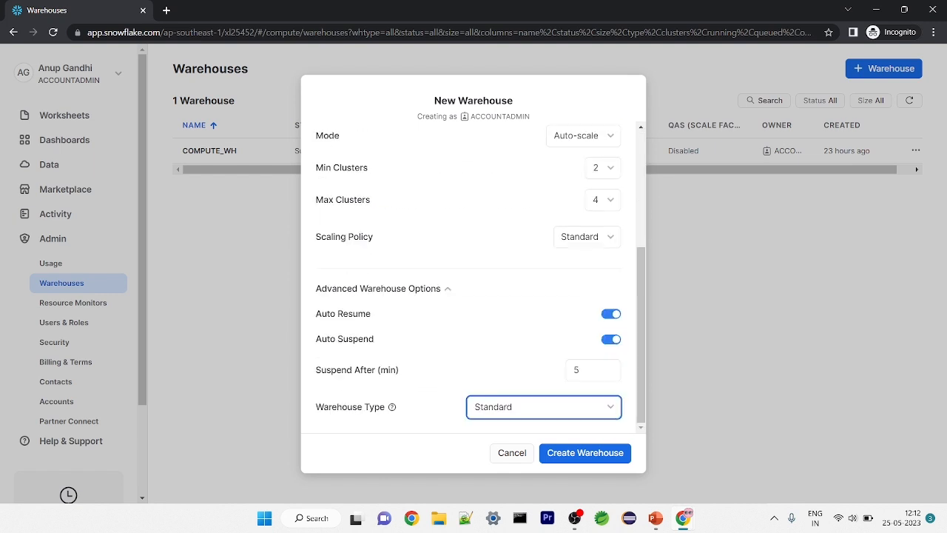
# - Switch the warehouse type to Snowpark-optimized and return it to Standard
pyautogui.click(543, 407)
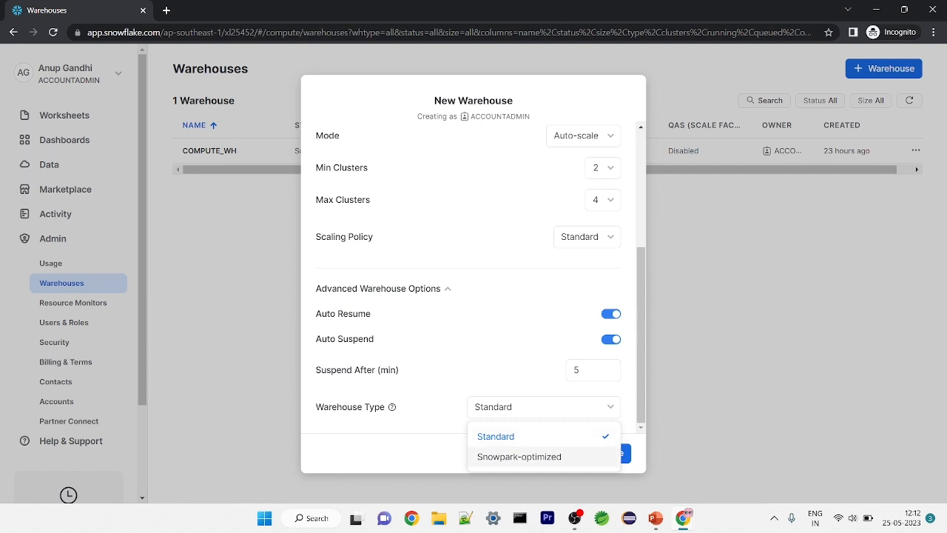
pyautogui.click(519, 457)
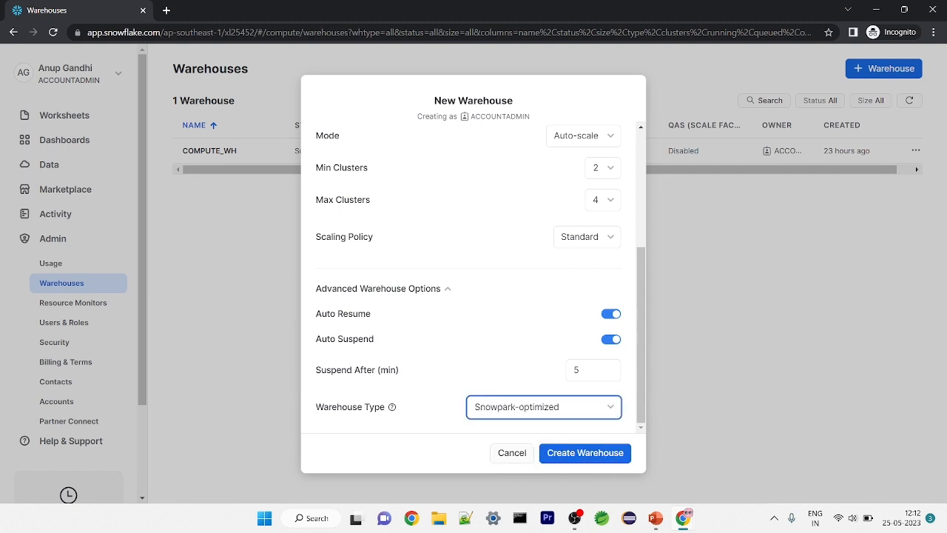
pyautogui.click(544, 407)
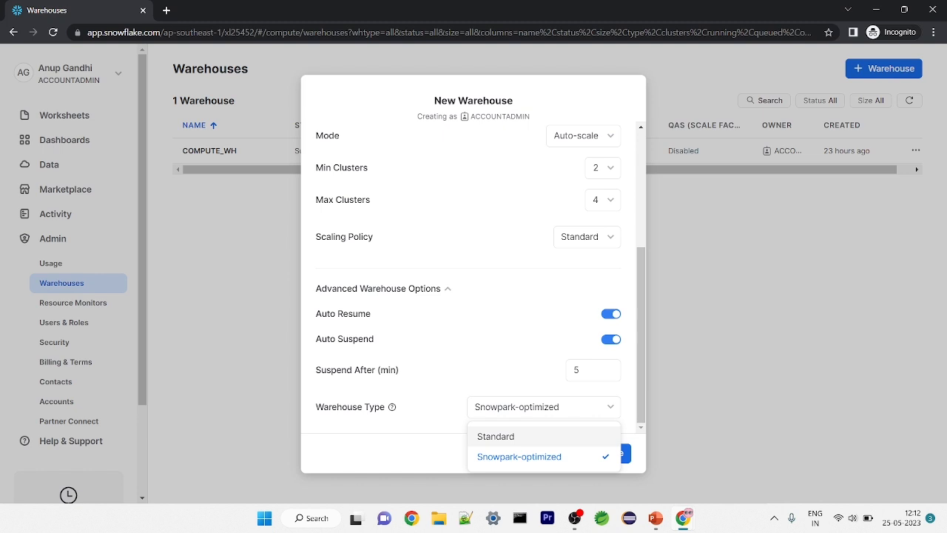
pyautogui.click(496, 436)
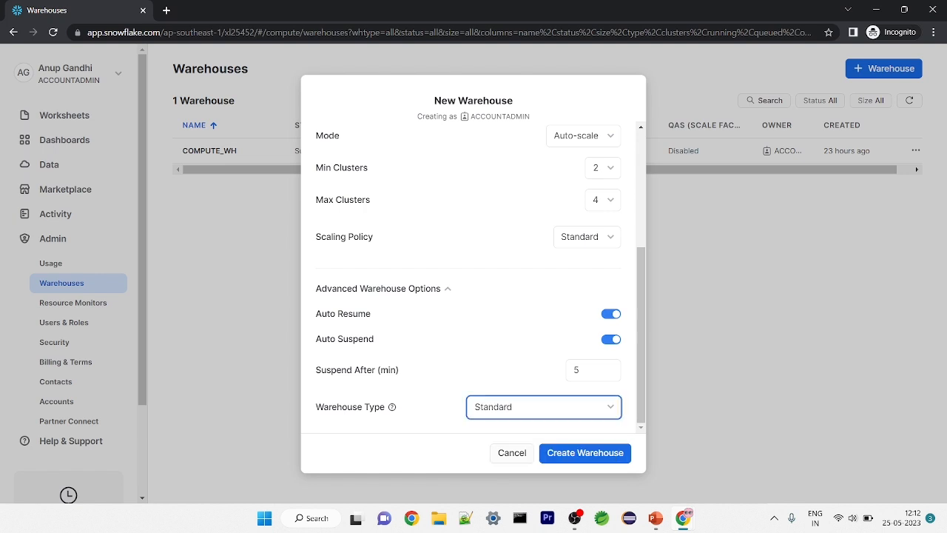
# - Review the DEMO_WH settings once more and create the warehouse
pyautogui.scroll(3, 474, 281)
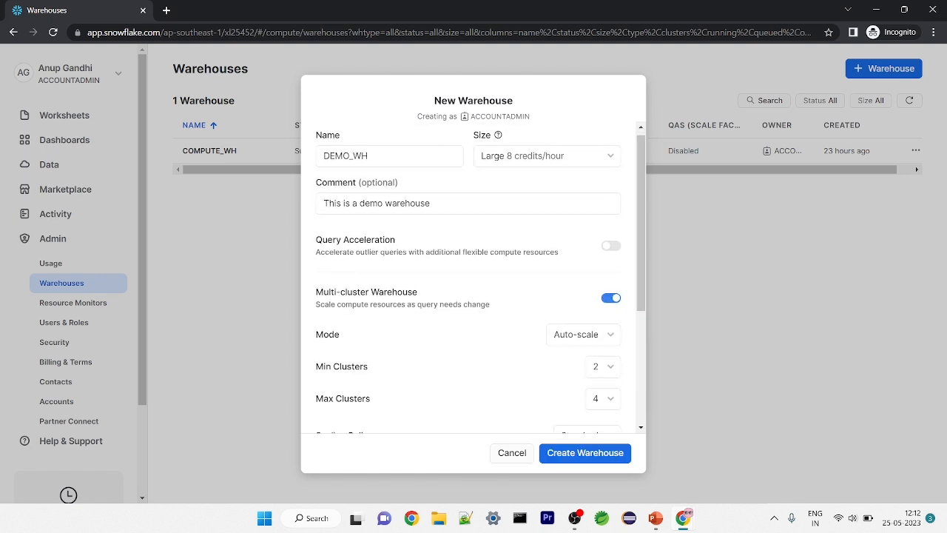
pyautogui.scroll(-1, 474, 282)
pyautogui.scroll(-3, 473, 281)
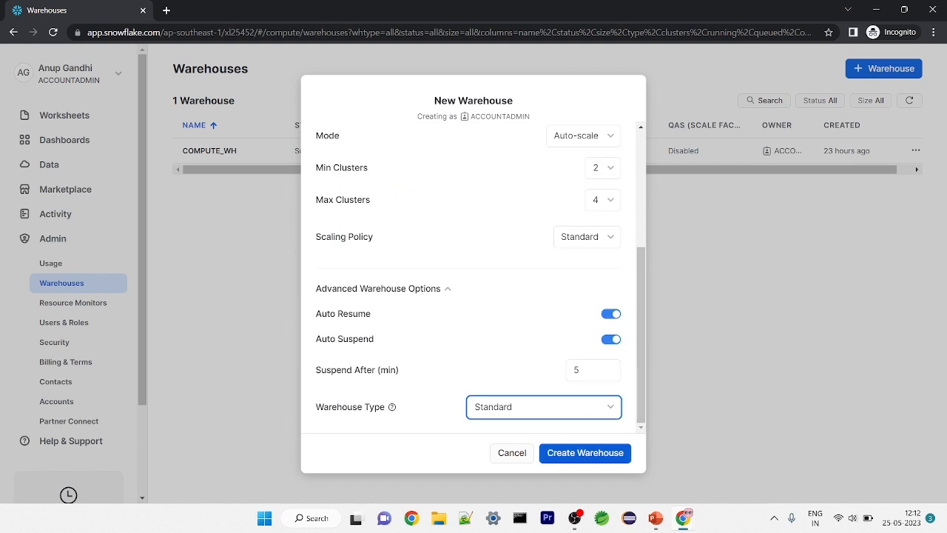
pyautogui.click(585, 453)
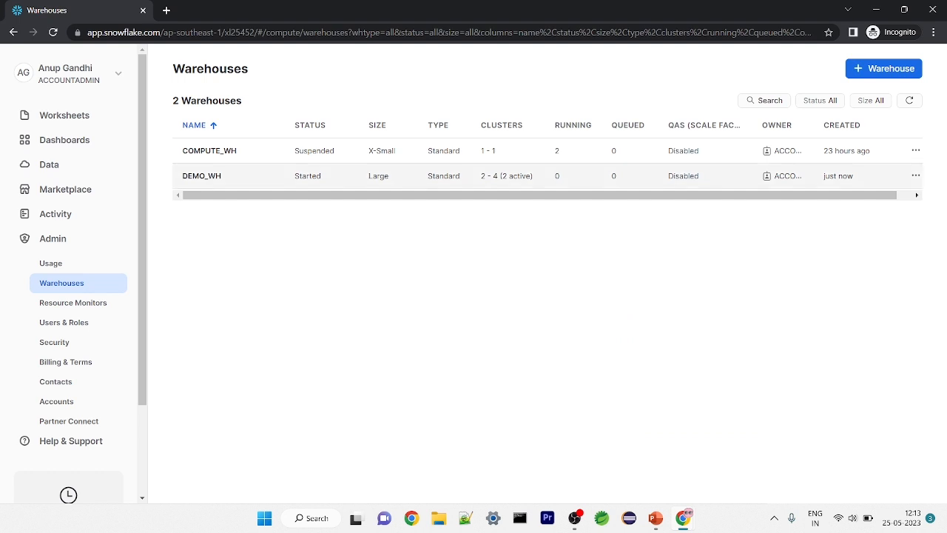
# - View the details page of the DEMO_WH warehouse and return to the warehouse list to check its entry
pyautogui.moveTo(182, 175); pyautogui.dragTo(222, 175)
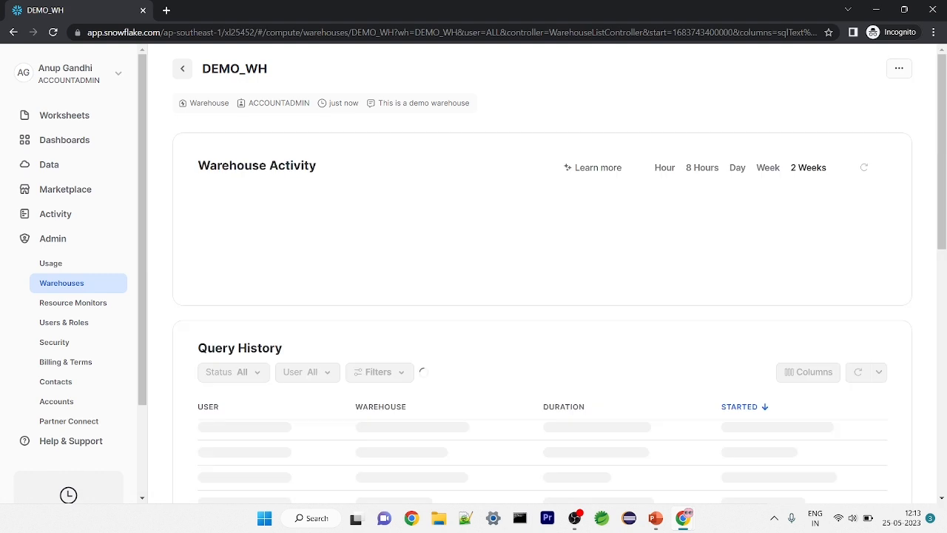
pyautogui.click(182, 68)
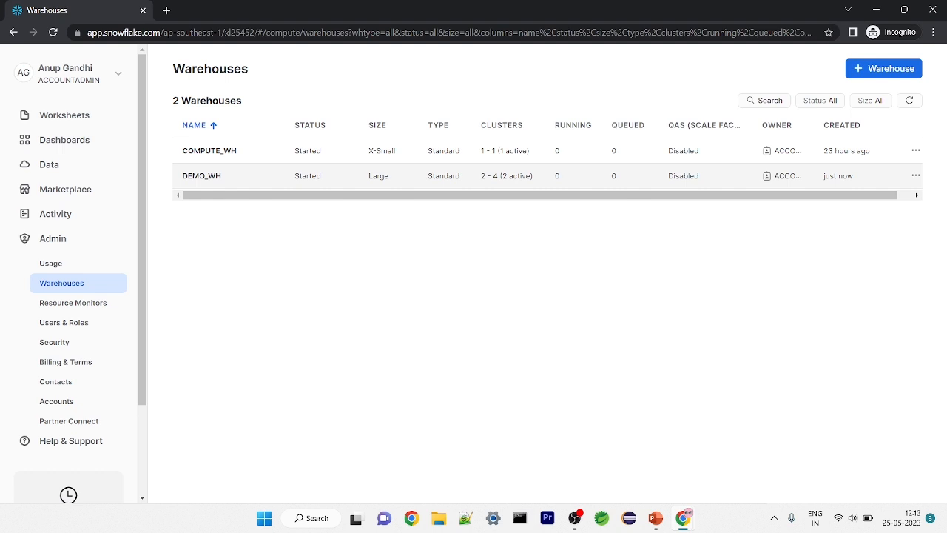
pyautogui.moveTo(784, 176)
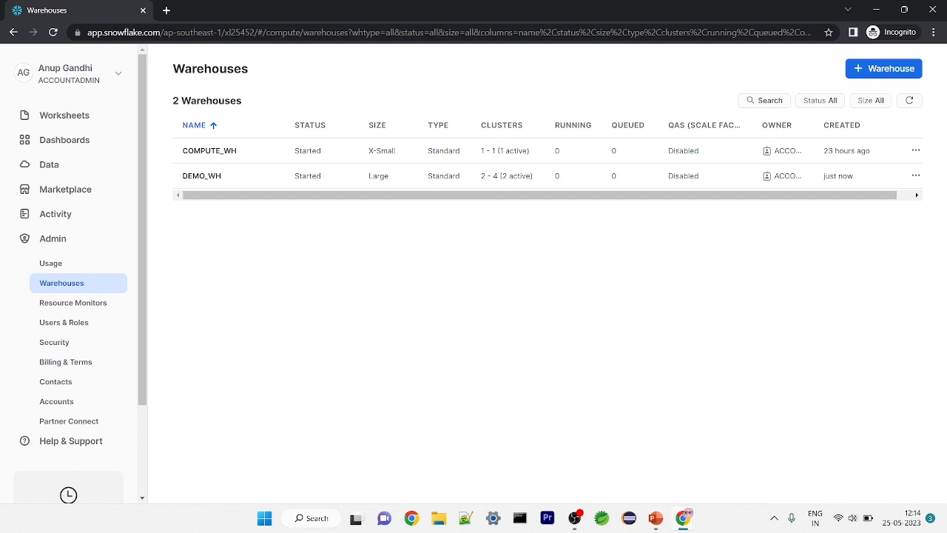
pyautogui.hotkey('alt', 'Tab')
pyautogui.hotkey('alt', 'Tab')
pyautogui.hotkey('alt', 'Tab')
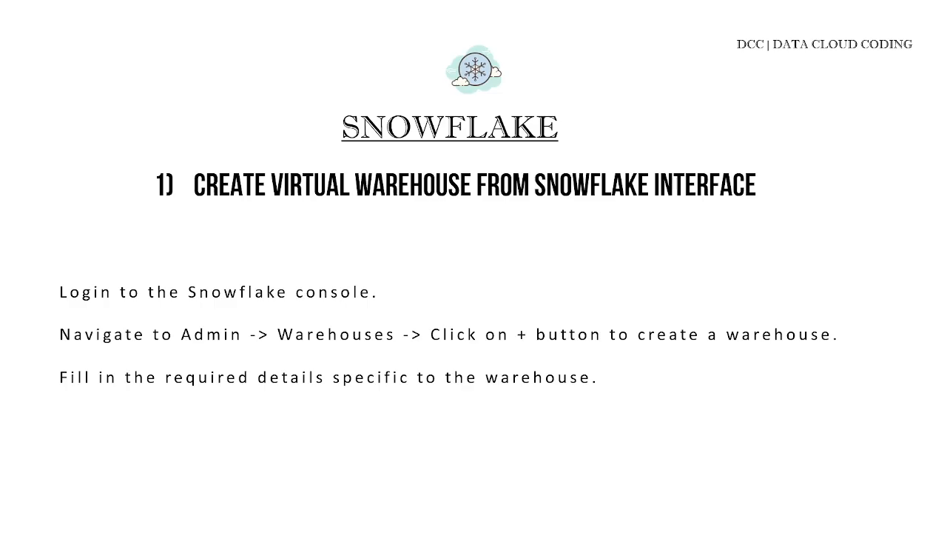
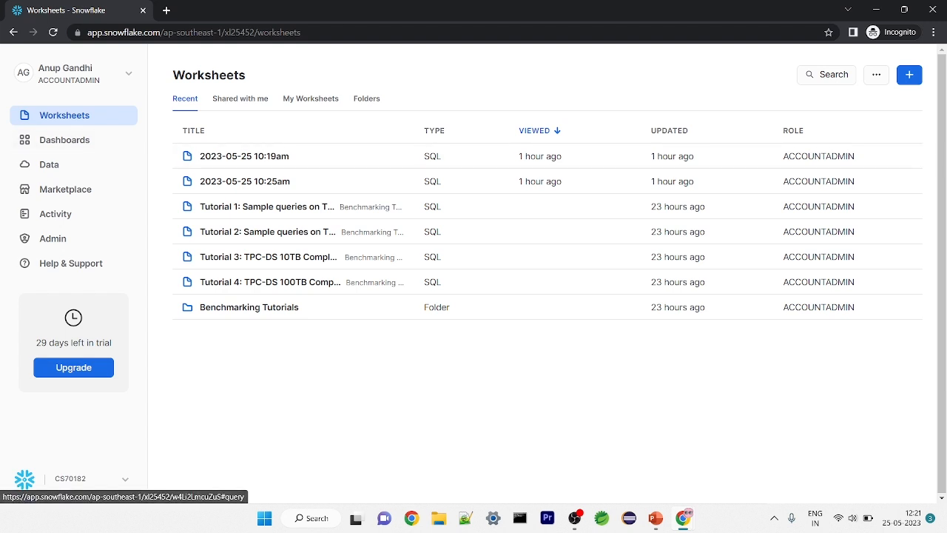
# - Add a new SQL worksheet, run CREATE WAREHOUSE DATA_ANALYSIS_WAREHOUSE; in it and inspect the status result
pyautogui.click(908, 75)
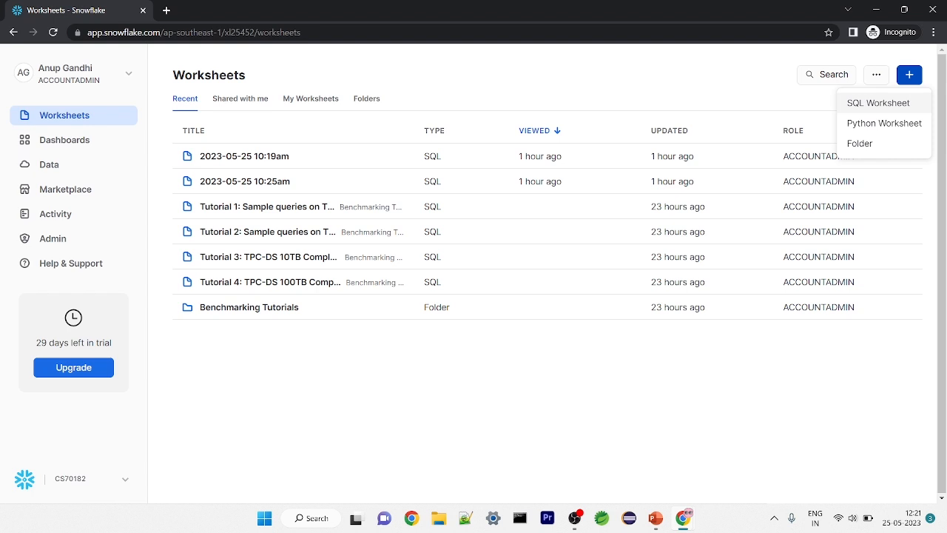
pyautogui.click(879, 103)
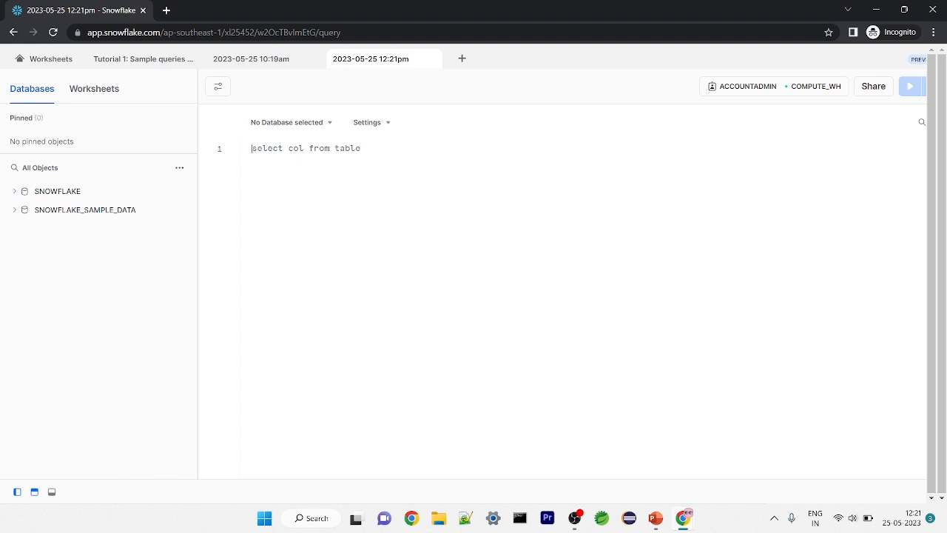
pyautogui.write('CREA')
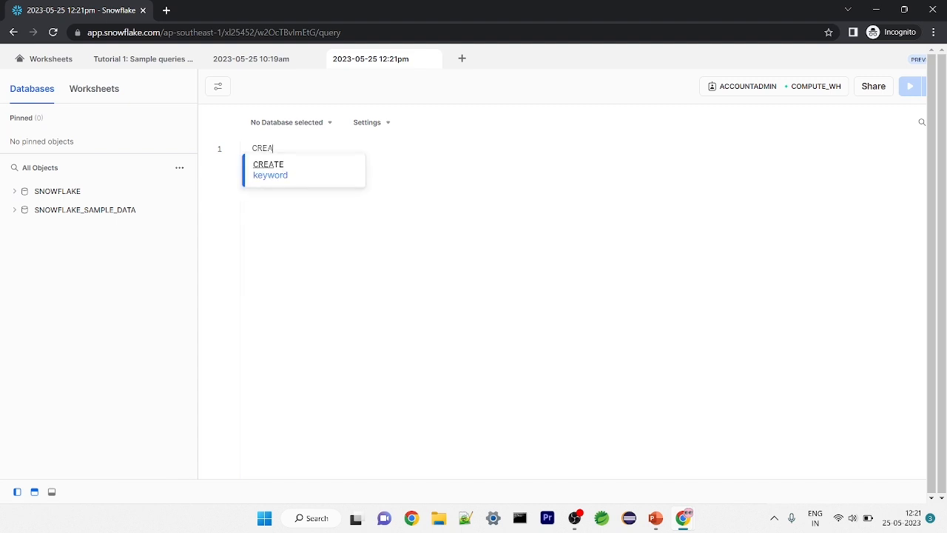
pyautogui.write('TE WARE')
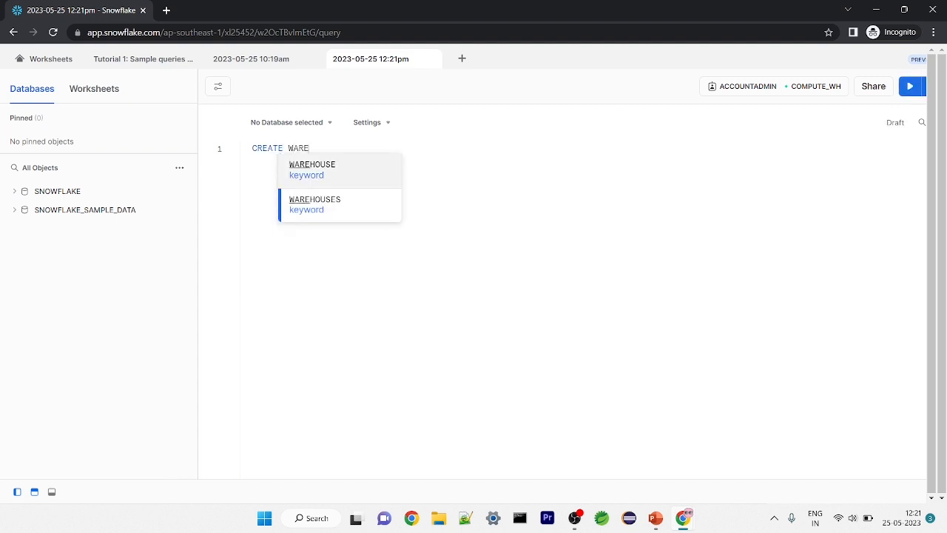
pyautogui.press('Tab')
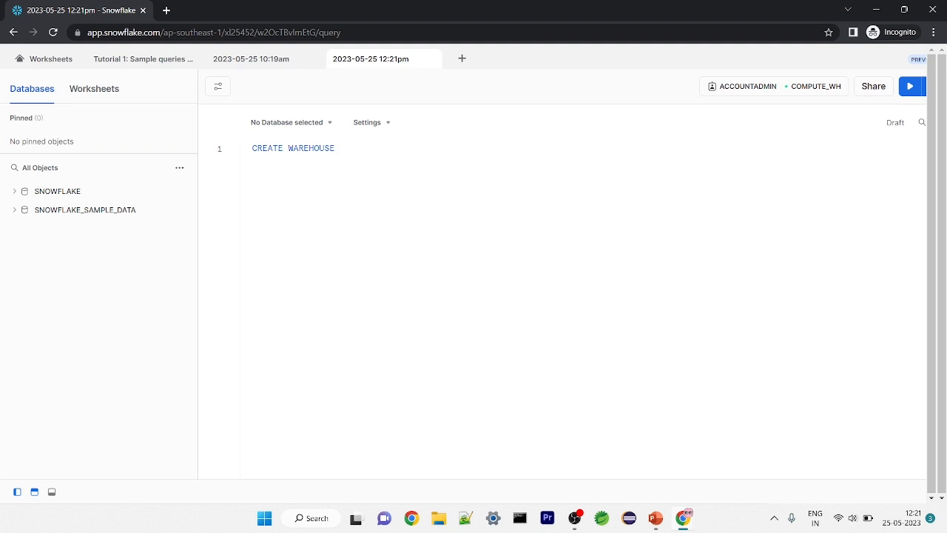
pyautogui.write('DATA_ANALYSIS_WAREHOUSE;')
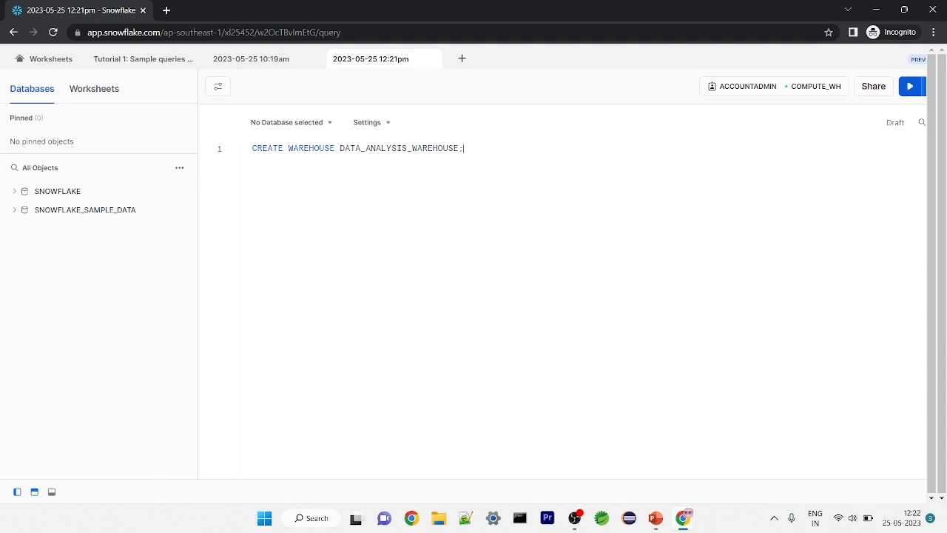
pyautogui.hotkey('ctrl', 'Return')
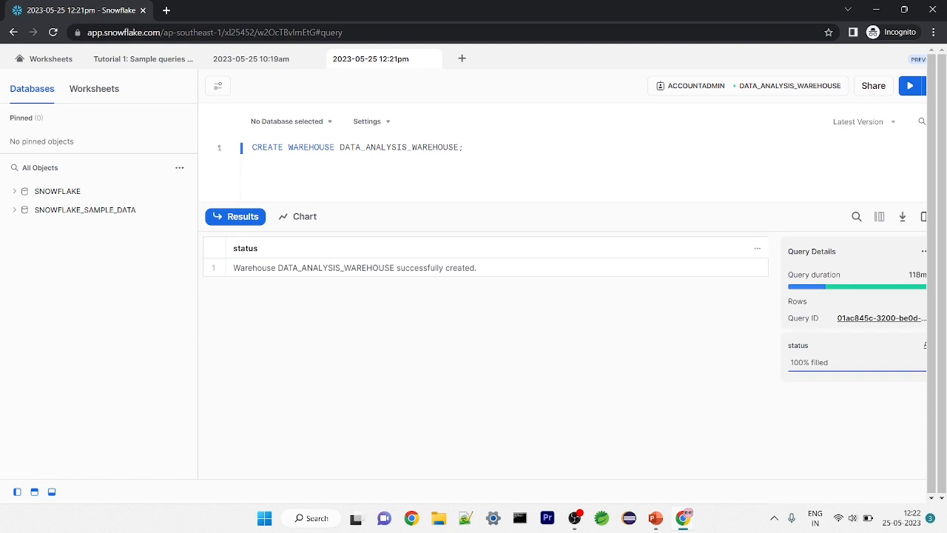
pyautogui.click(356, 268)
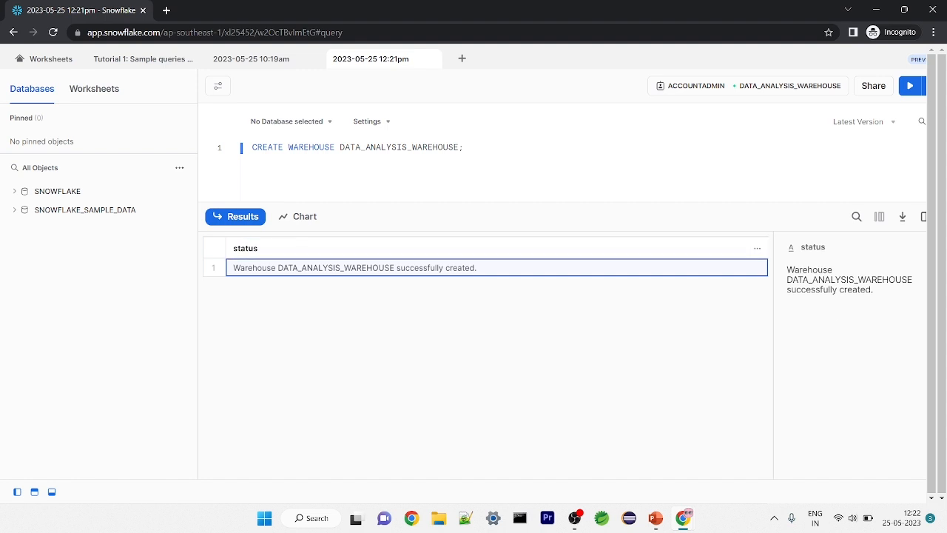
pyautogui.click(355, 268)
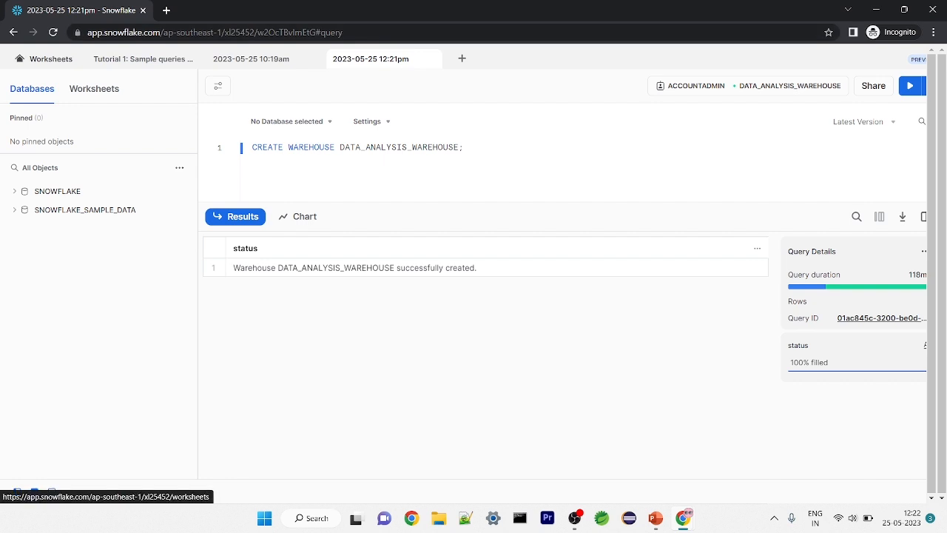
# - Go to the account's warehouse administration list and refresh it to check for DATA_ANALYSIS_WAREHOUSE
pyautogui.click(45, 59)
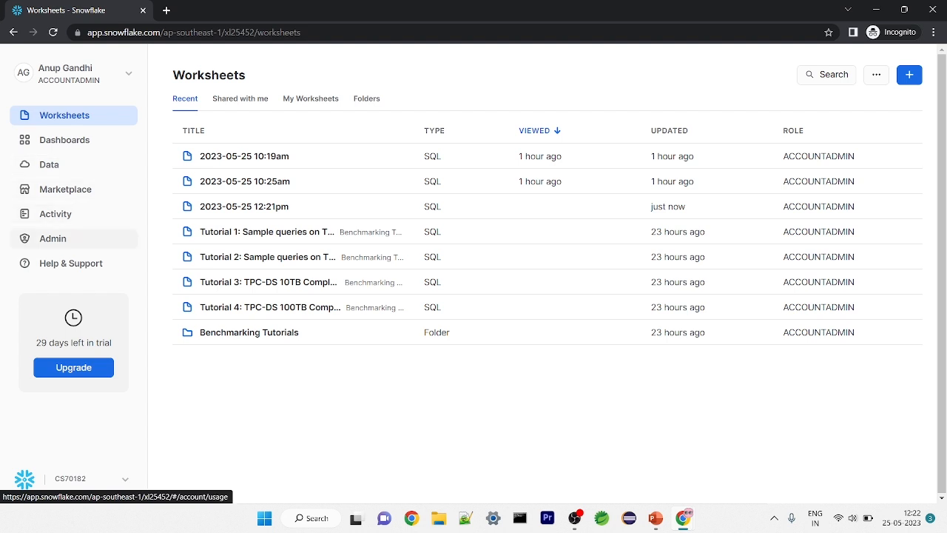
pyautogui.click(53, 238)
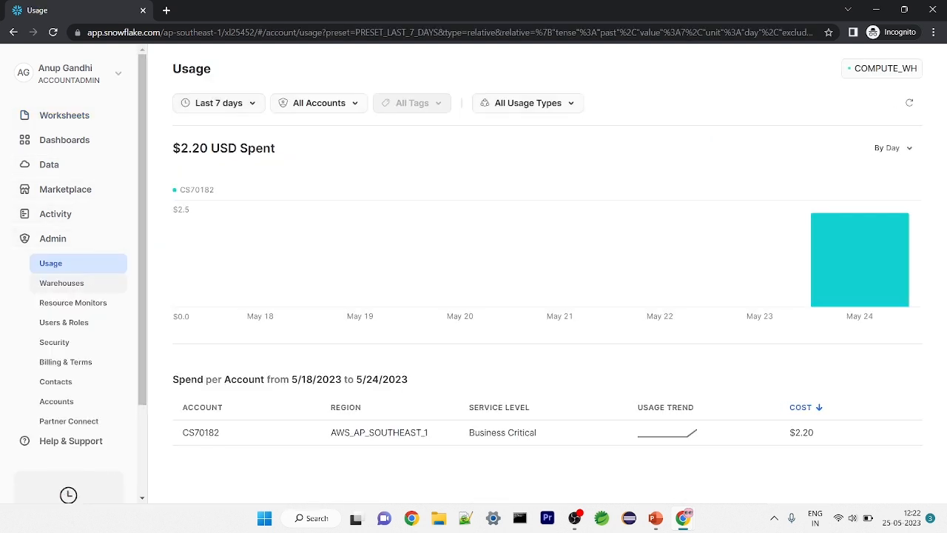
pyautogui.click(61, 282)
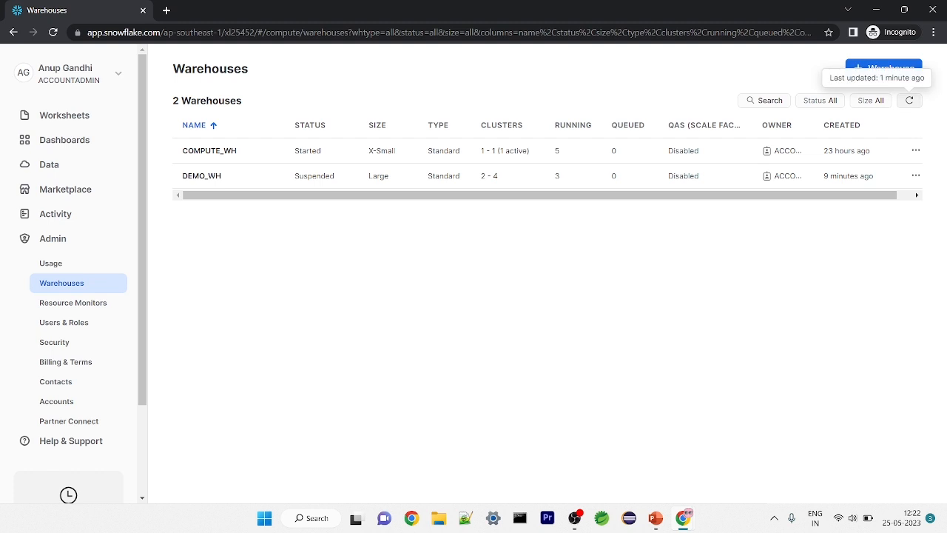
pyautogui.click(909, 100)
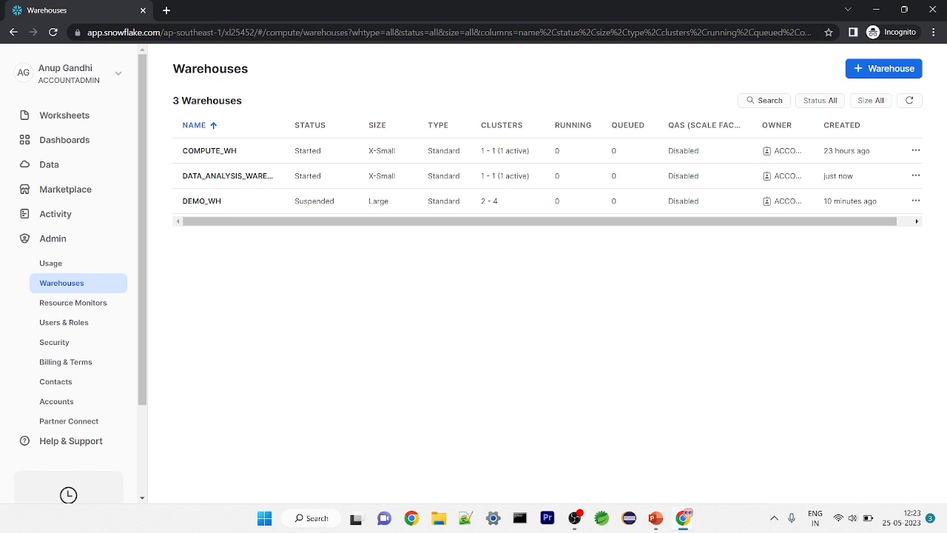
pyautogui.hotkey('alt', 'Tab')
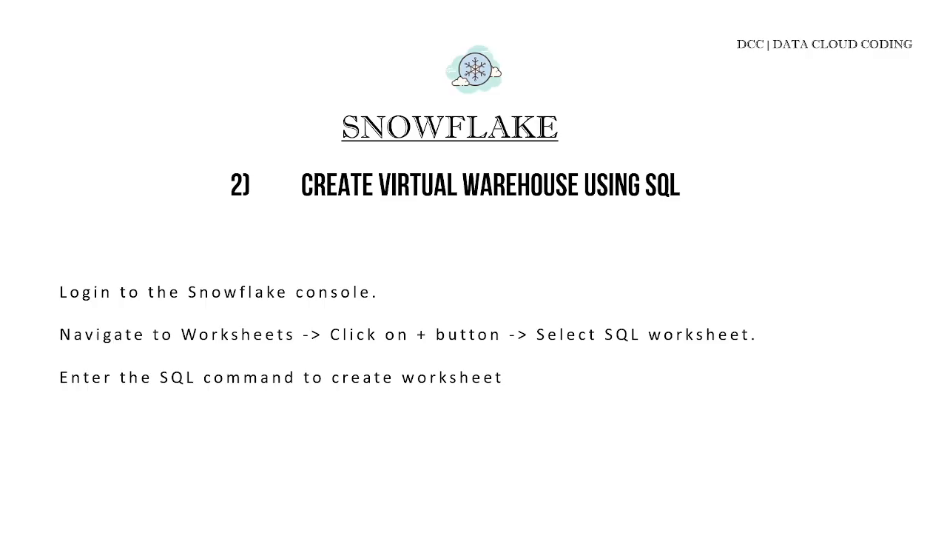
pyautogui.press('Right')
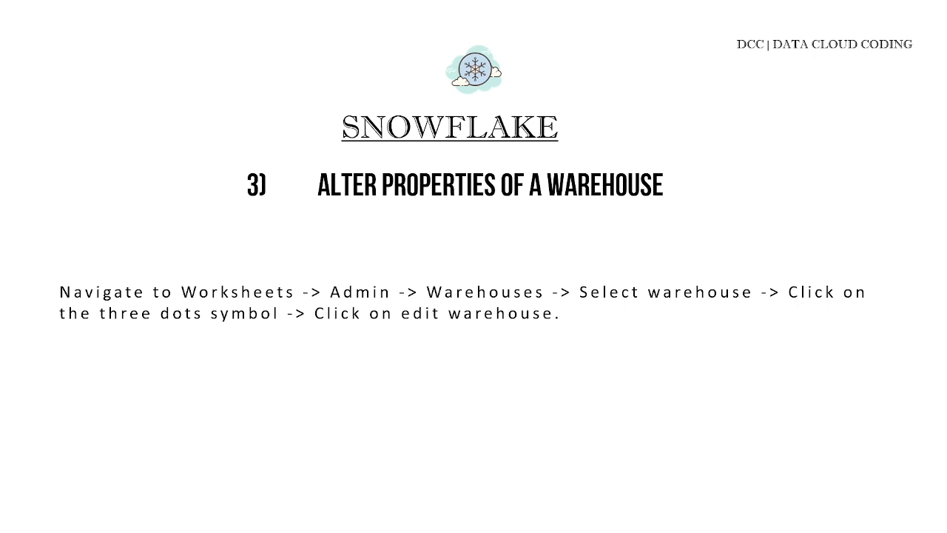
pyautogui.hotkey('alt', 'Tab')
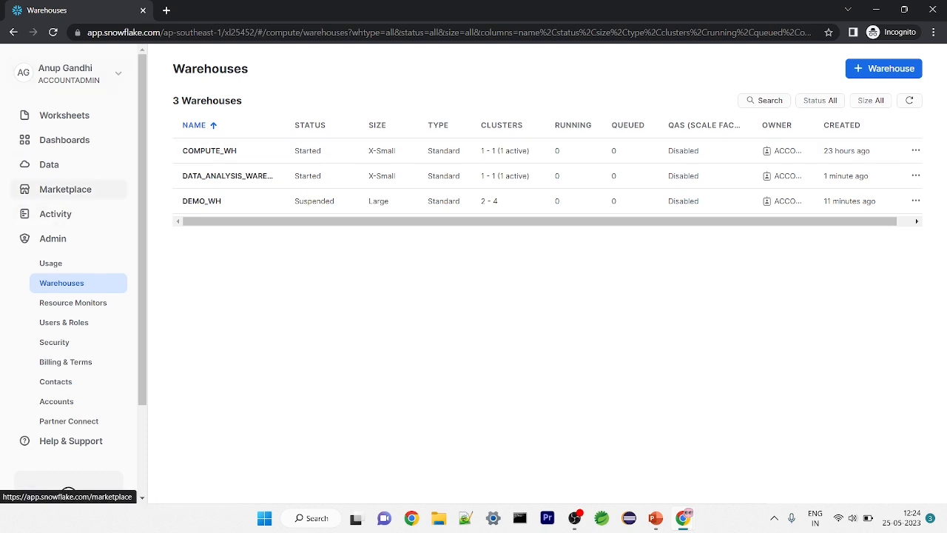
# - Open DATA_ANALYSIS_WAREHOUSE from the account's warehouse administration list, edit it and set its size to Large (8 credits/hour)
pyautogui.click(50, 262)
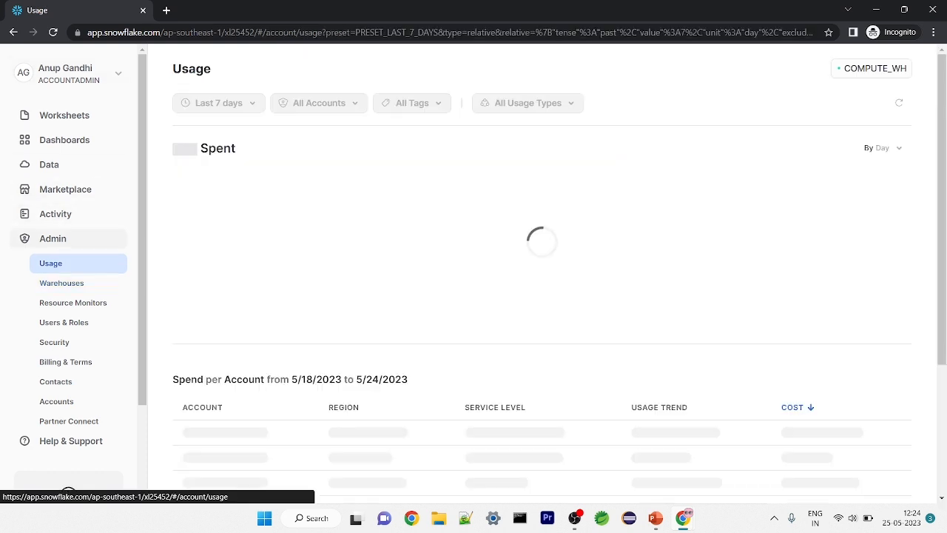
pyautogui.click(62, 282)
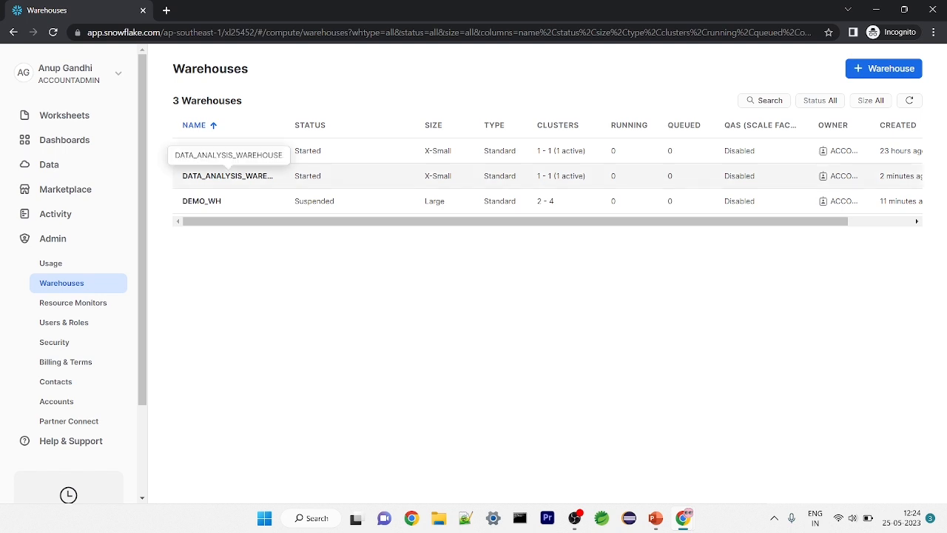
pyautogui.click(227, 175)
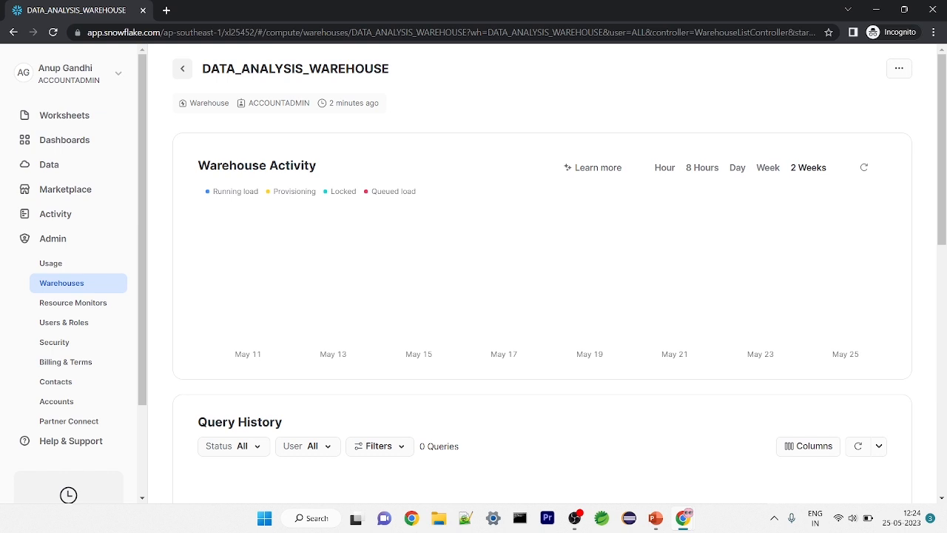
pyautogui.click(899, 69)
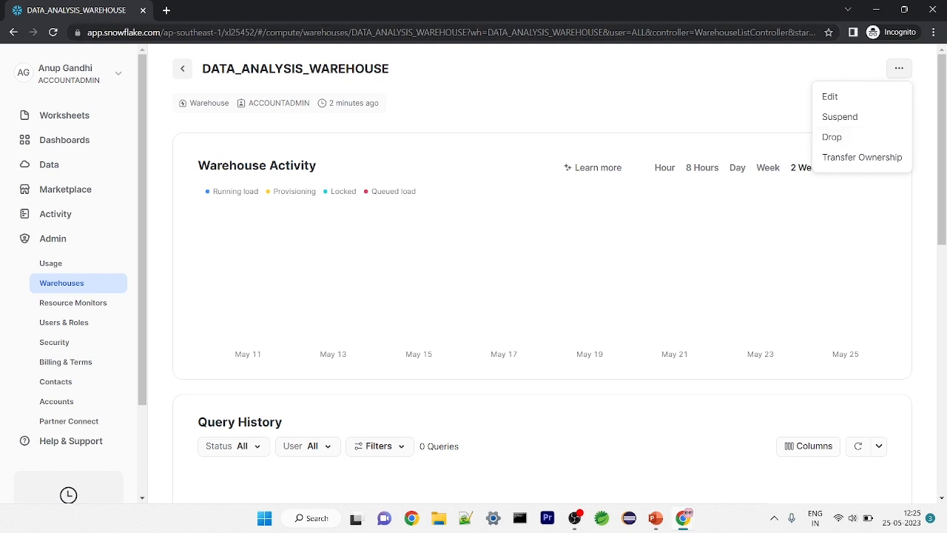
pyautogui.moveTo(279, 104)
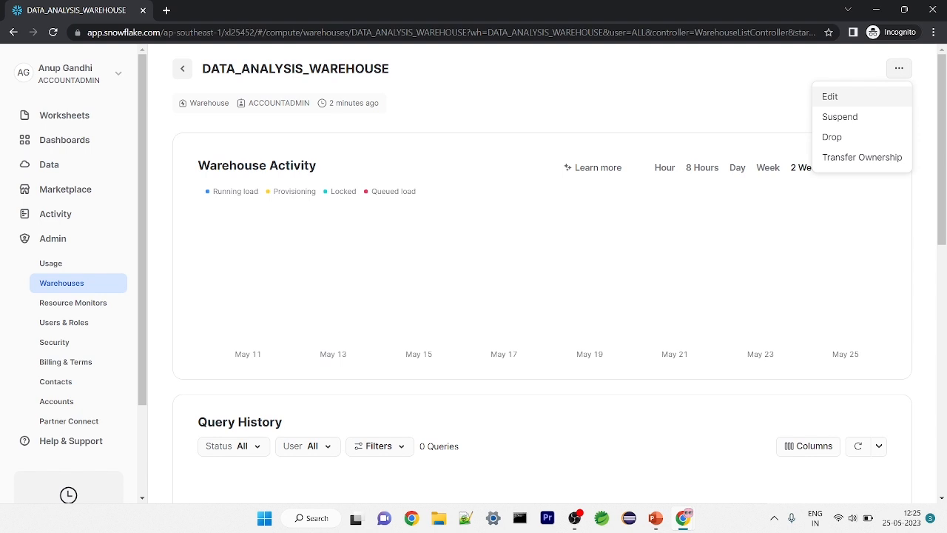
pyautogui.click(837, 96)
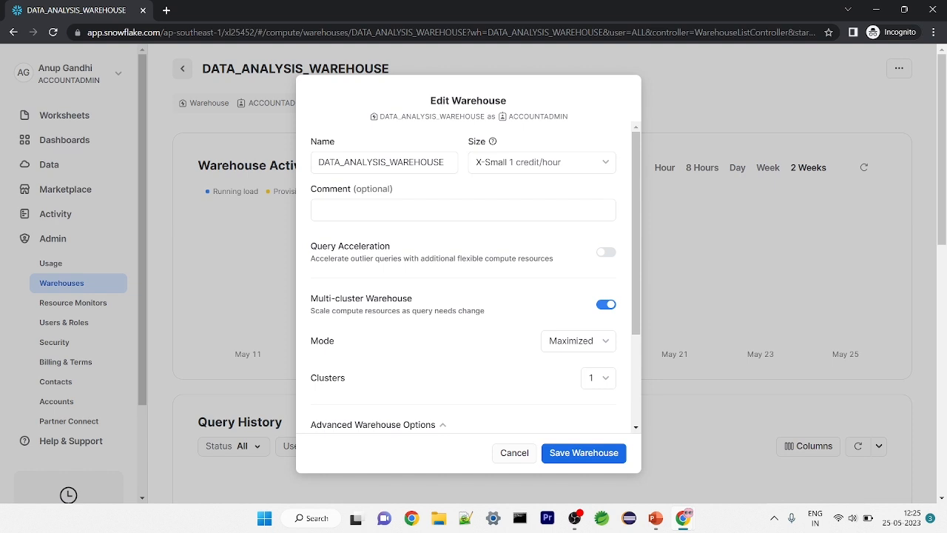
pyautogui.click(537, 162)
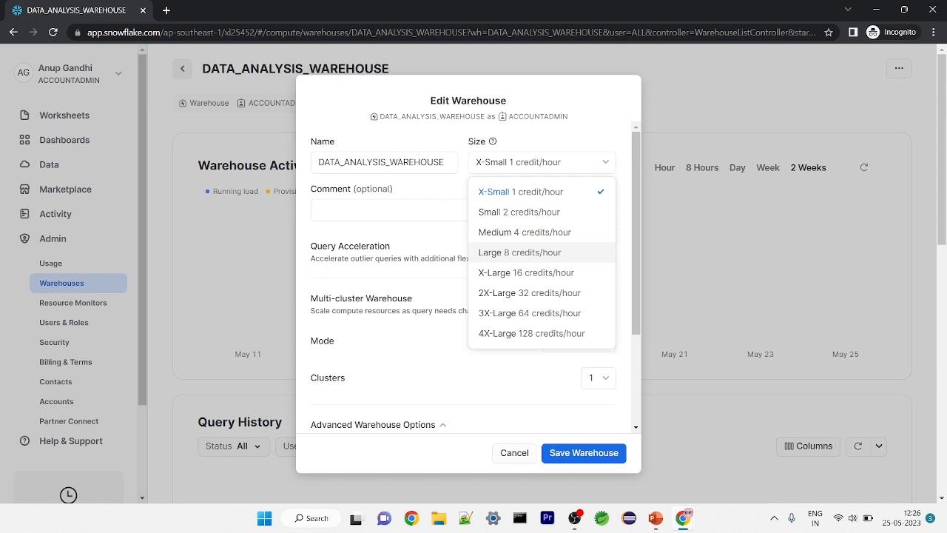
pyautogui.click(519, 252)
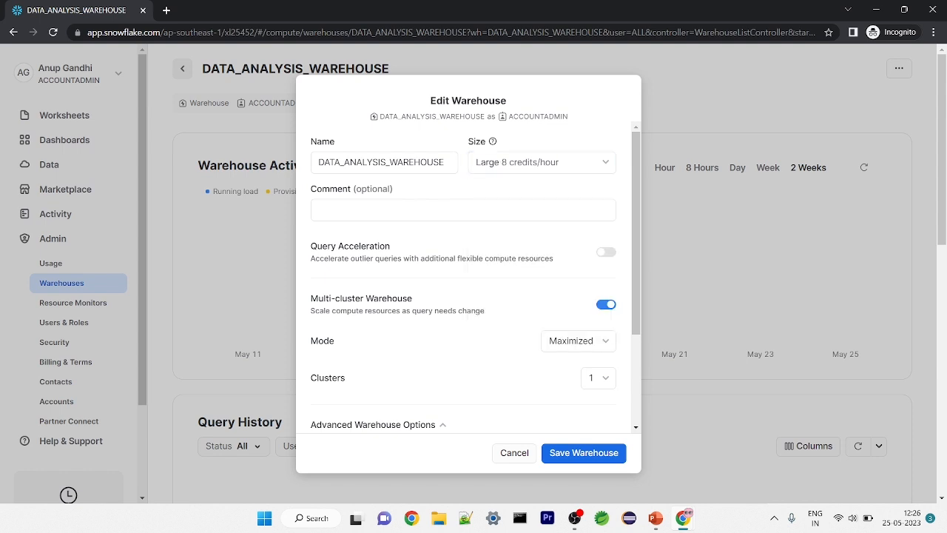
# - Set the warehouse's multi-cluster mode to Auto-scale with a minimum of 2 and a maximum of 5 clusters
pyautogui.scroll(-3, 468, 278)
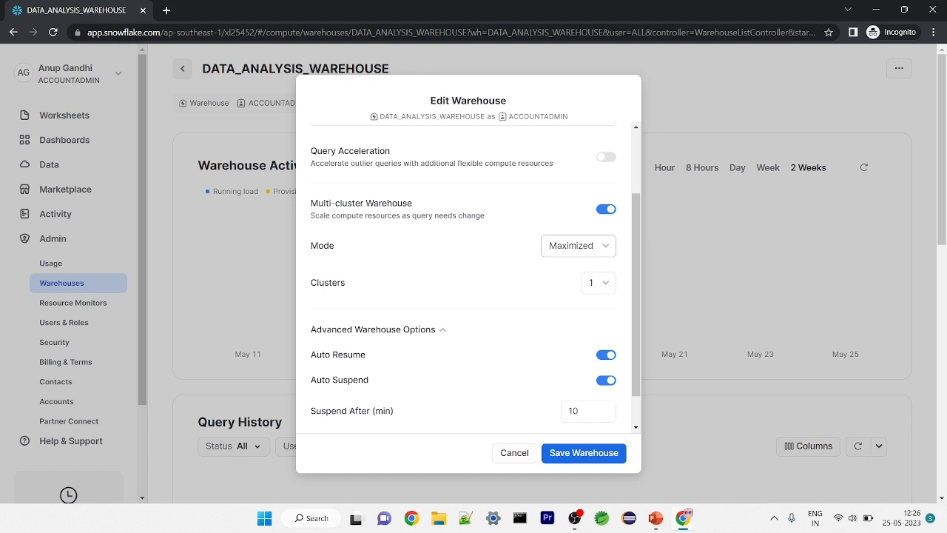
pyautogui.click(578, 245)
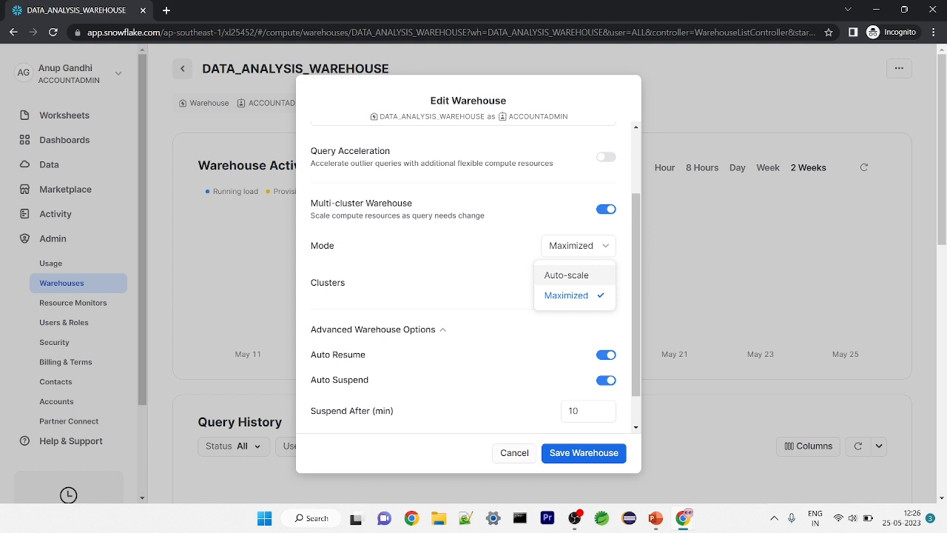
pyautogui.click(566, 275)
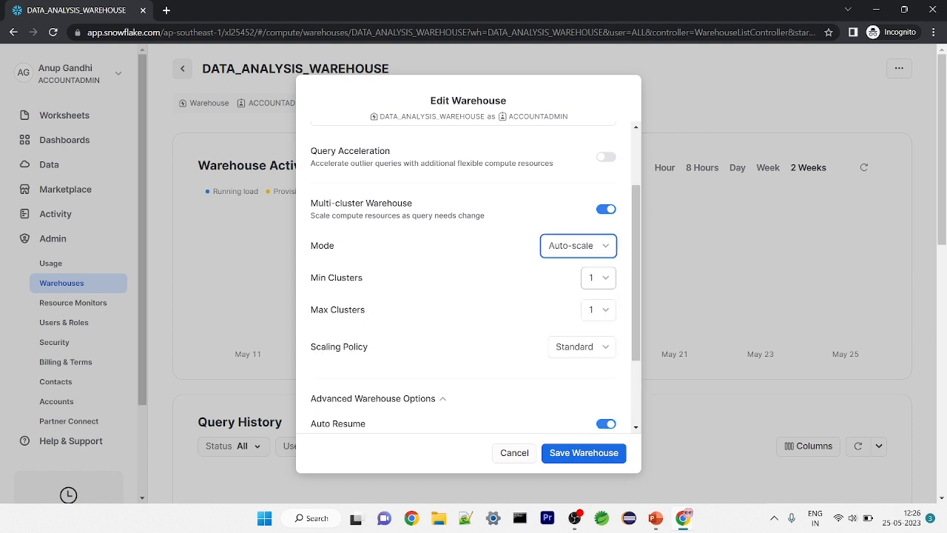
pyautogui.click(598, 278)
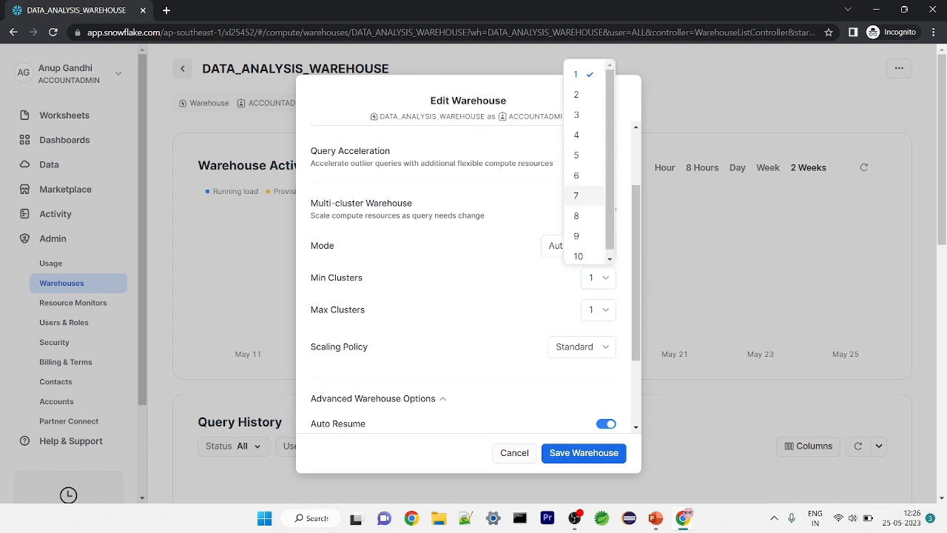
pyautogui.press('Return')
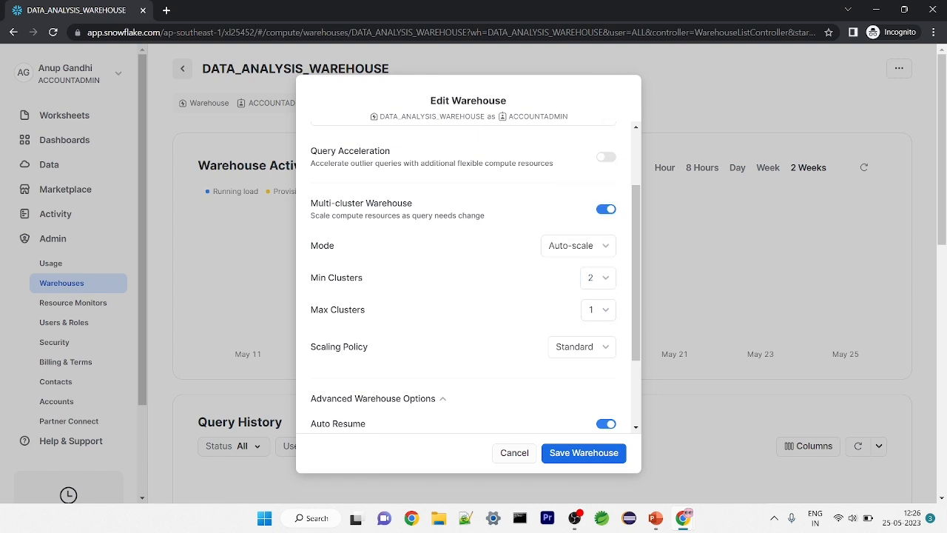
pyautogui.click(598, 309)
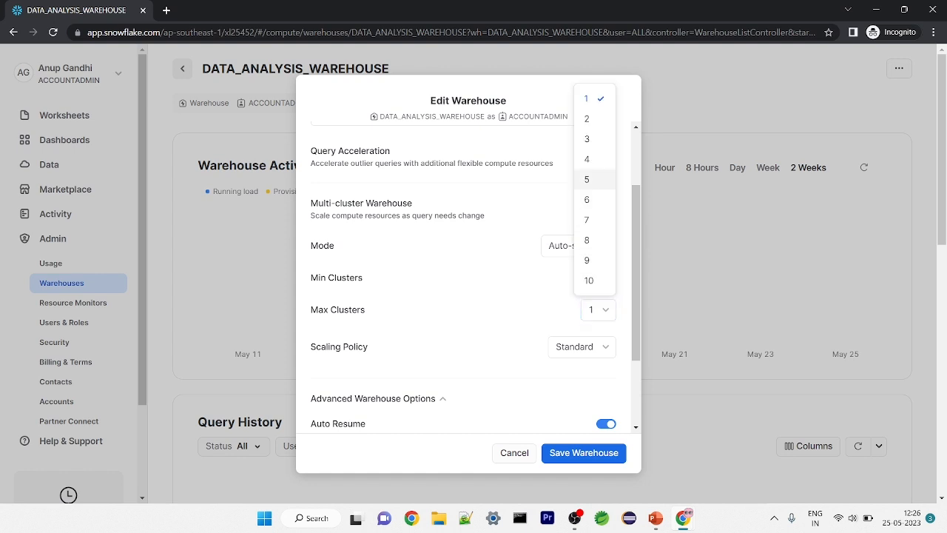
pyautogui.press('Return')
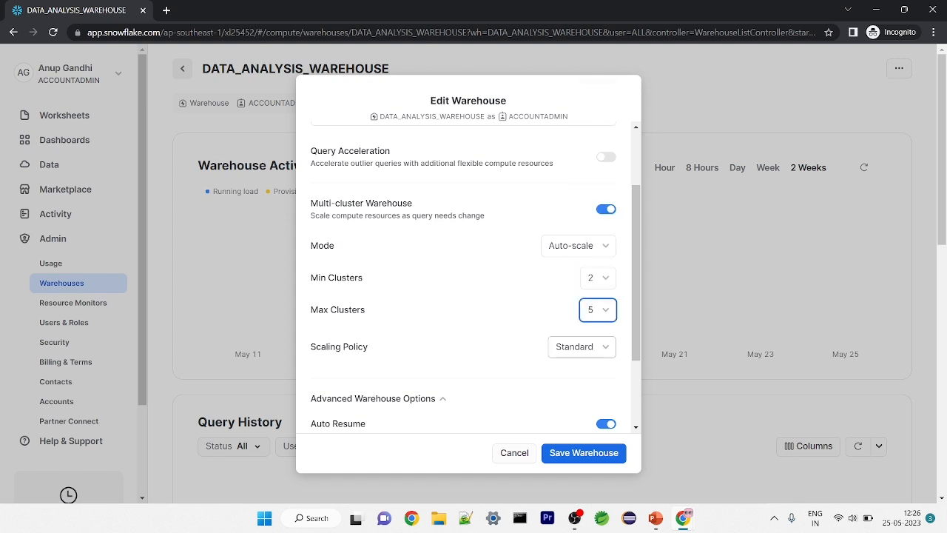
# - Review the edited settings of DATA_ANALYSIS_WAREHOUSE, save them and return to the warehouse list
pyautogui.scroll(-2, 473, 278)
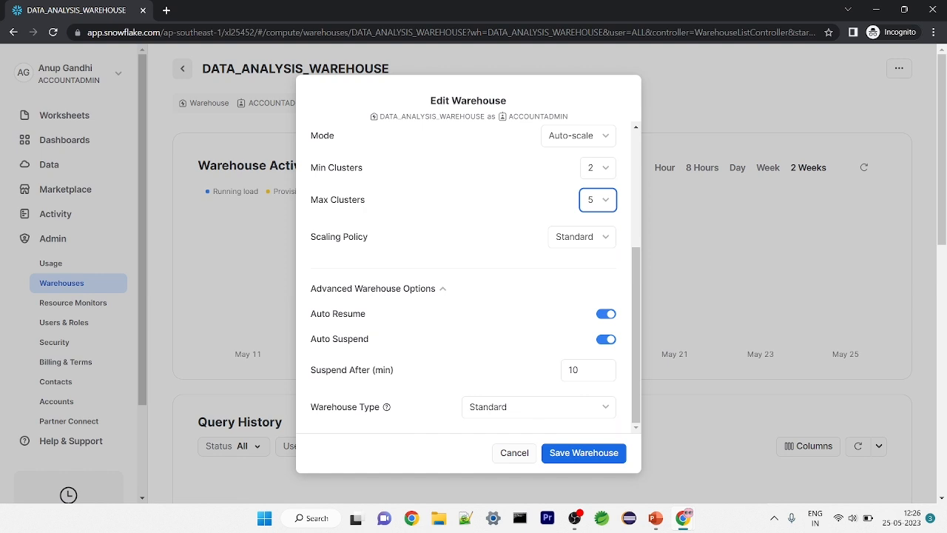
pyautogui.scroll(1, 476, 274)
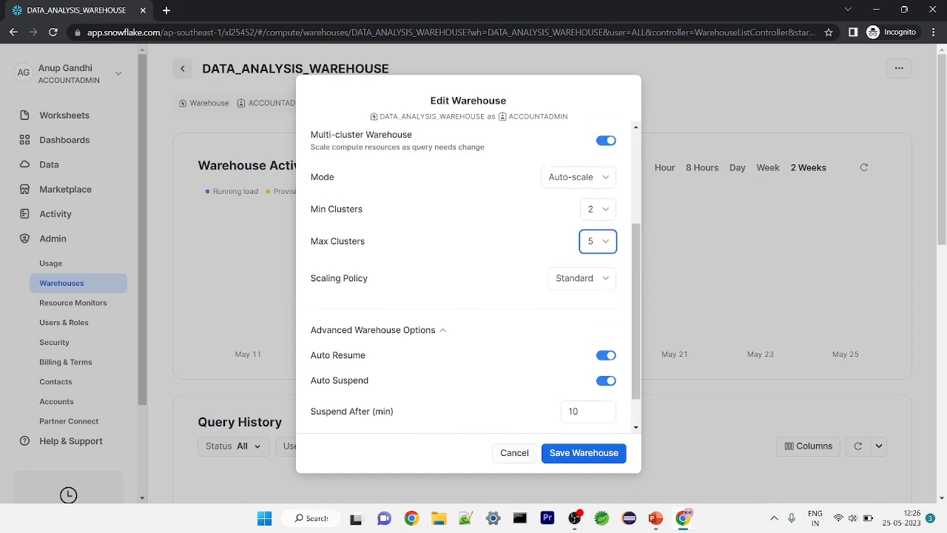
pyautogui.scroll(3, 467, 278)
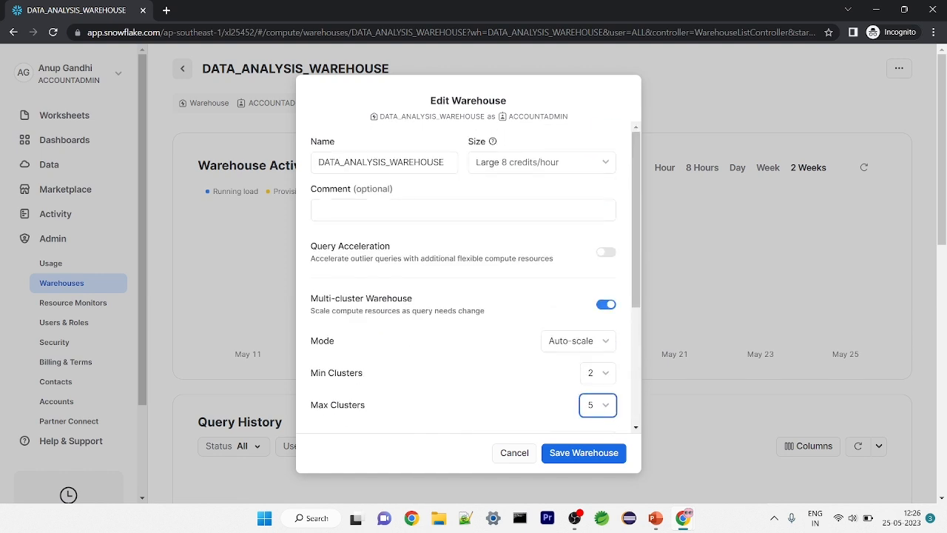
pyautogui.scroll(-2, 476, 278)
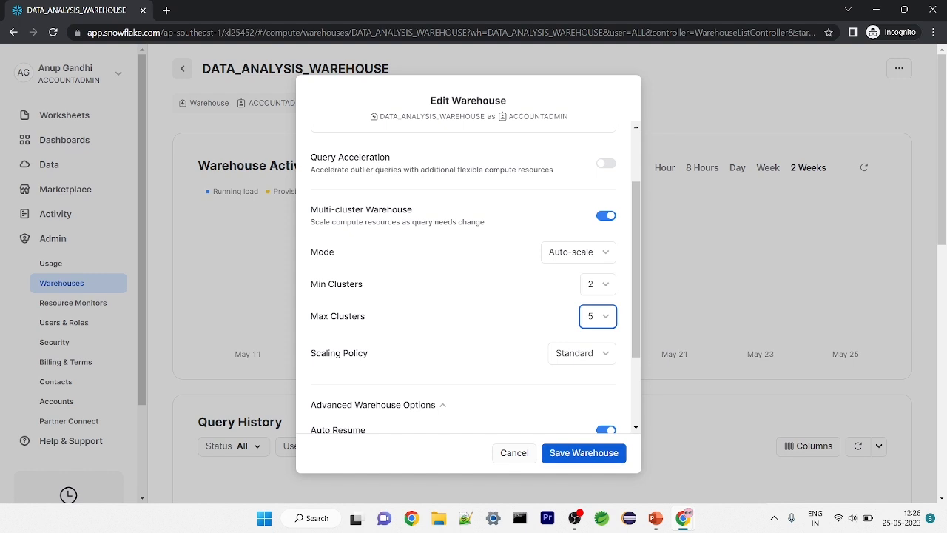
pyautogui.click(583, 452)
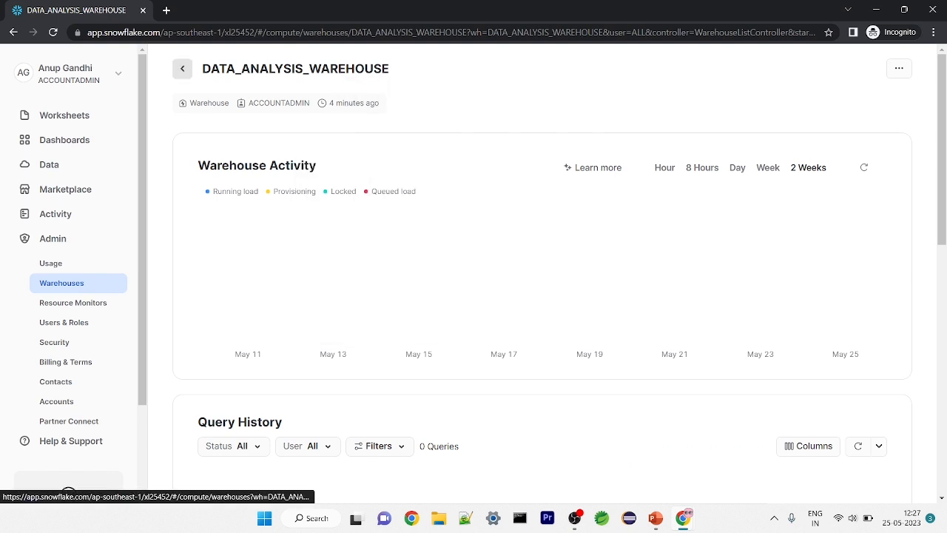
pyautogui.click(182, 68)
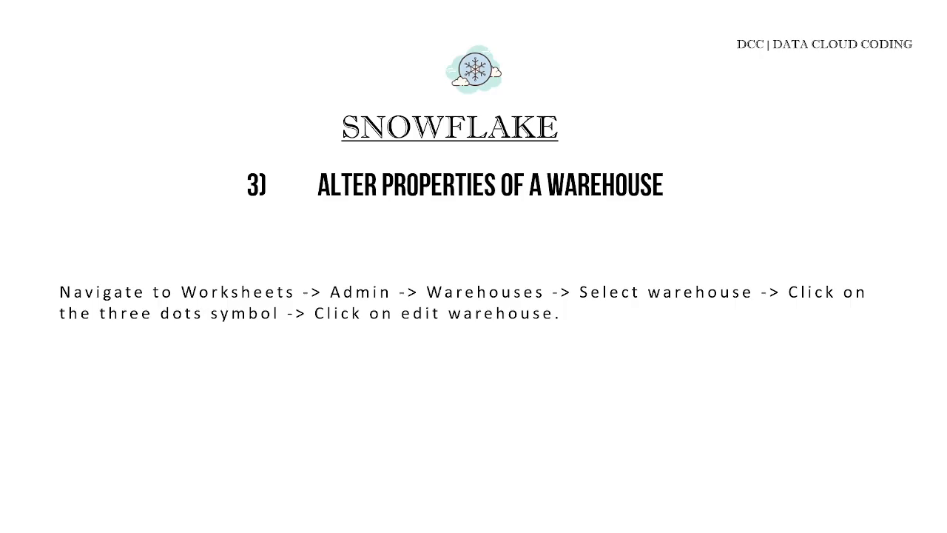
pyautogui.press('Right')
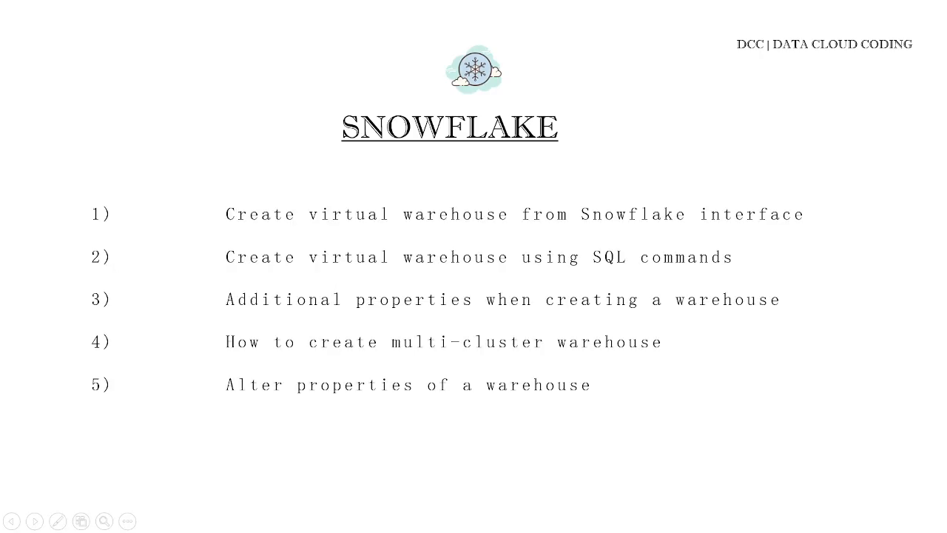